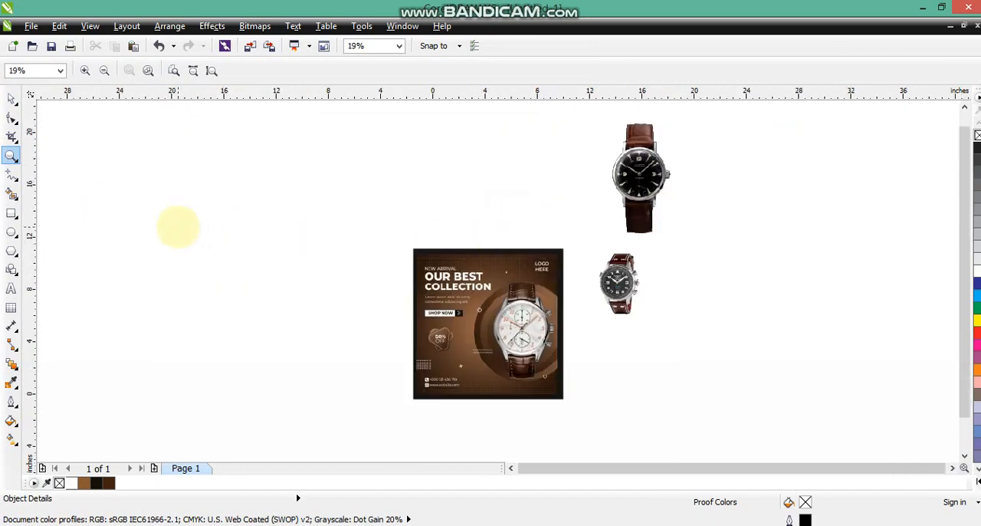
Draw a square about 11.4 inches wide beside the reference poster and fill it with near-black C64 M69 Y71 K85
left_click(11, 232)
left_click(12, 212)
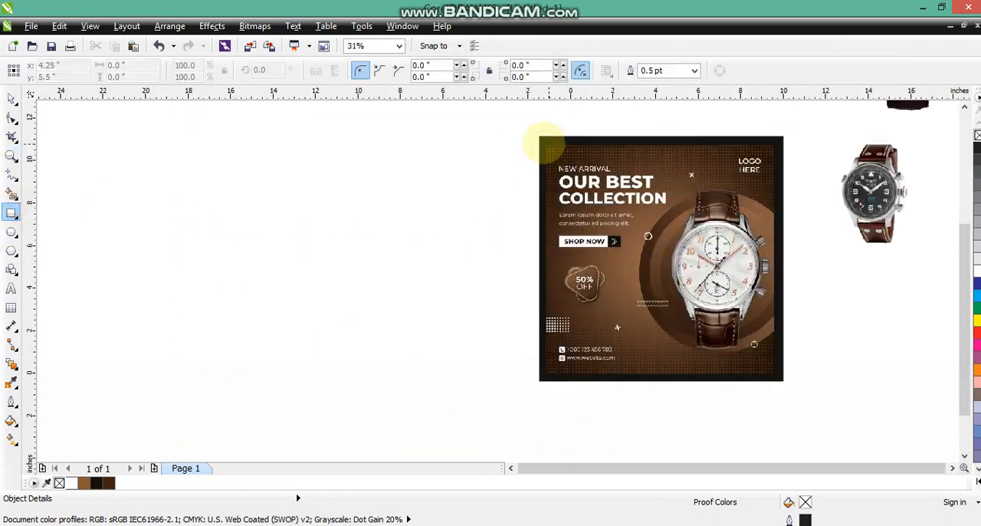
left_click_drag(529, 137, 290, 310)
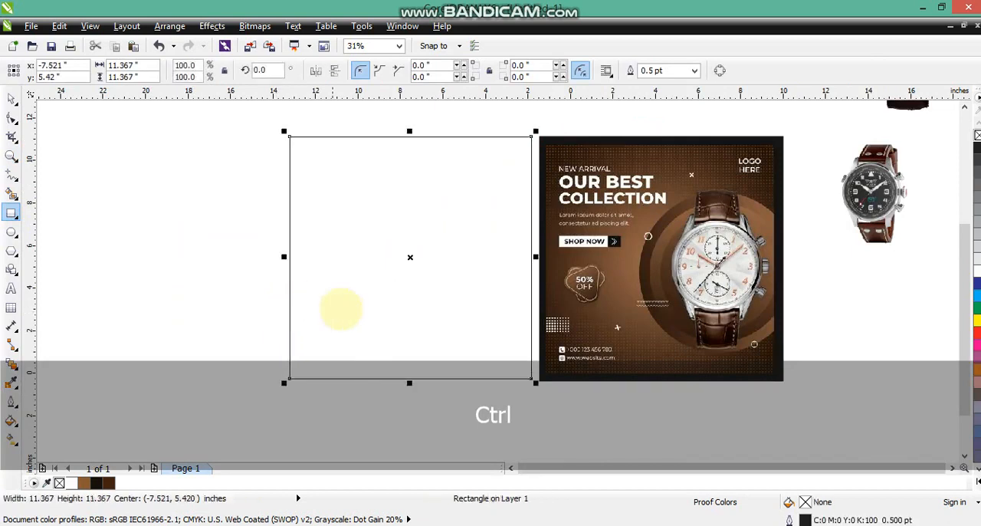
left_click(11, 98)
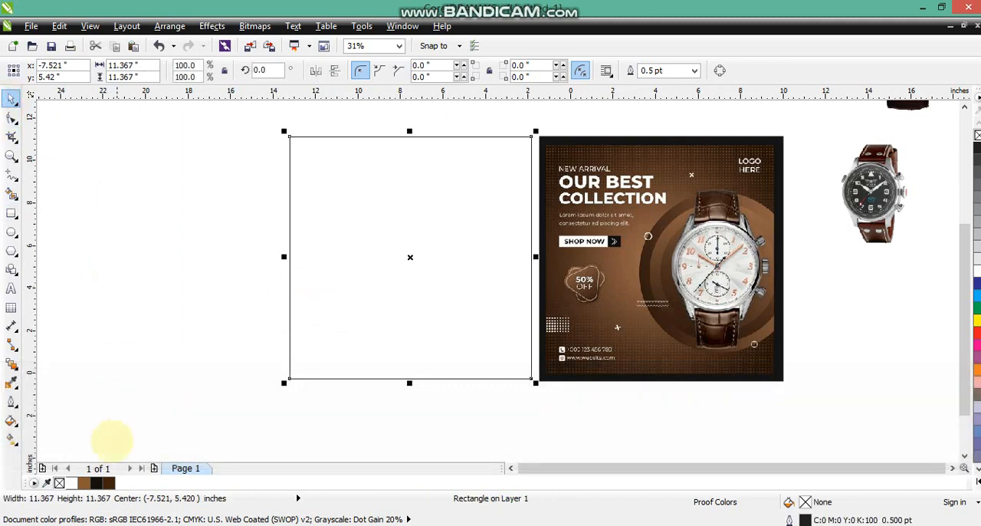
left_click(97, 482)
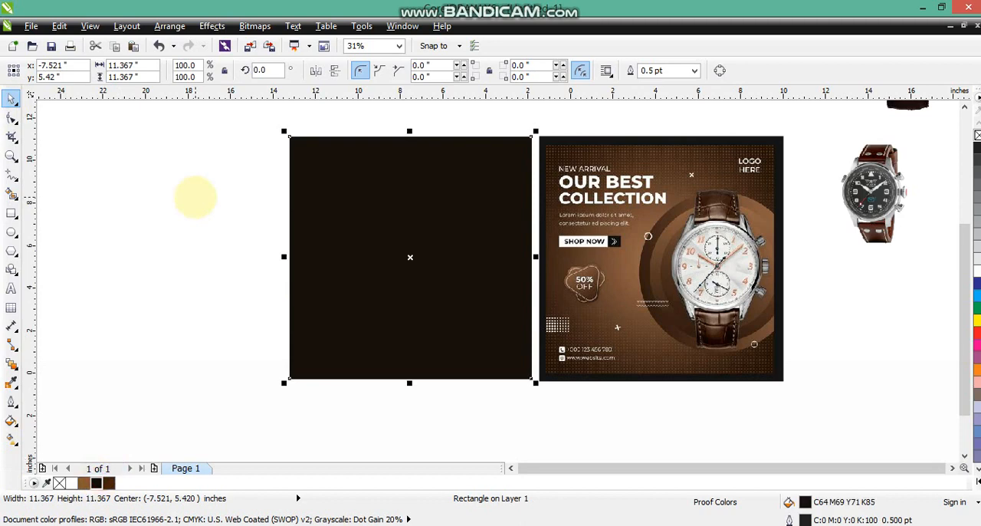
Duplicate the square scaled about its centre to about 10.5 inches, with no outline and a dark brown C48 M73 Y88 K67 fill
key("KP_Add")
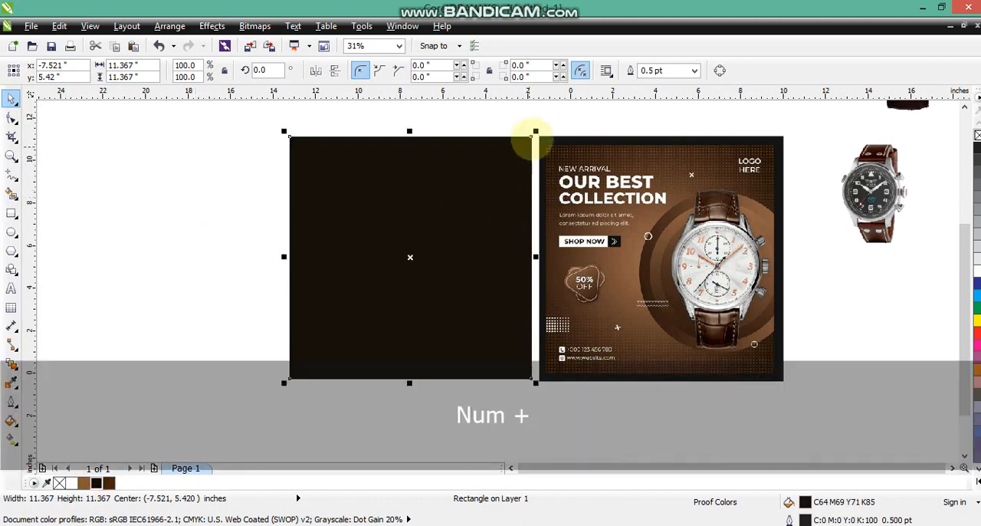
left_click_drag(535, 132, 528, 142)
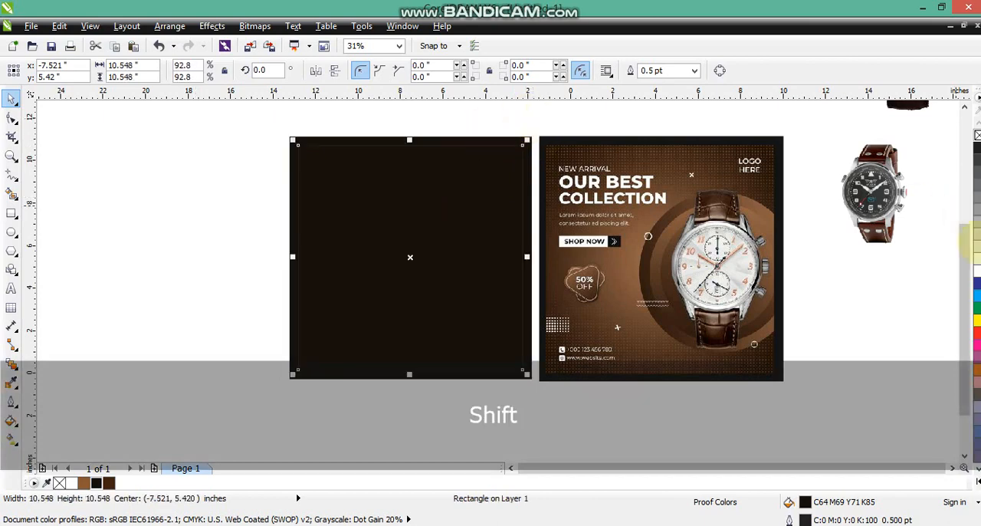
right_click(976, 270)
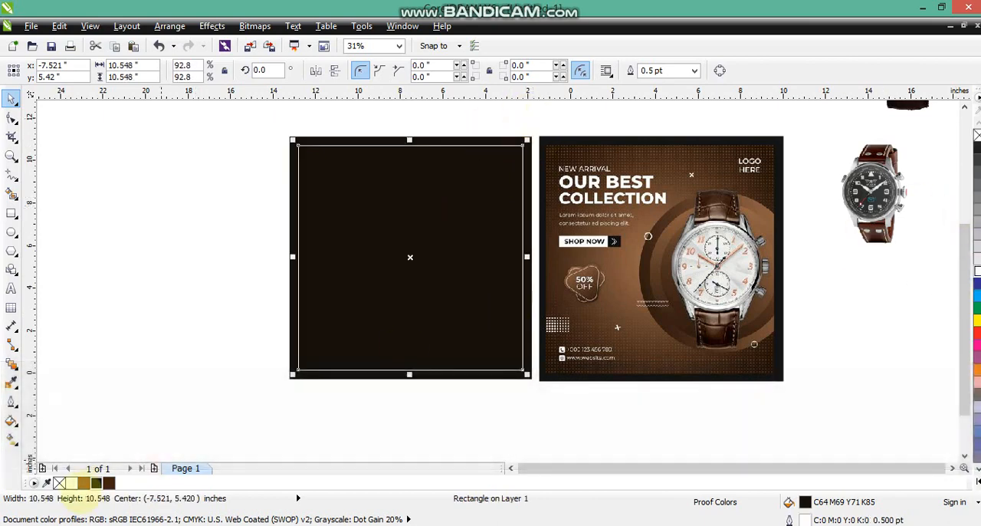
left_click(95, 482)
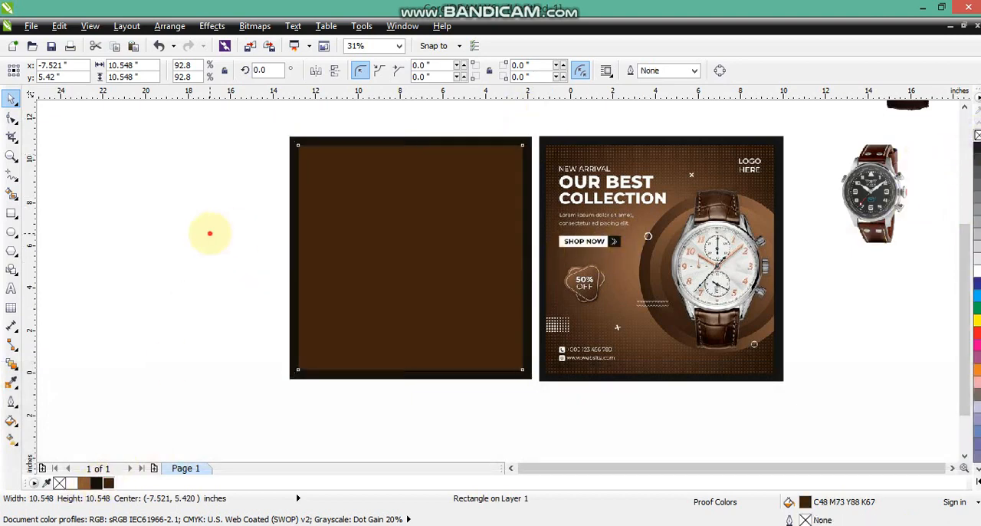
left_click(208, 230)
Apply a radial fountain fill to the inner square, blending dark brown with lighter brown
left_click(11, 156)
left_click_drag(263, 127, 798, 388)
left_click(11, 99)
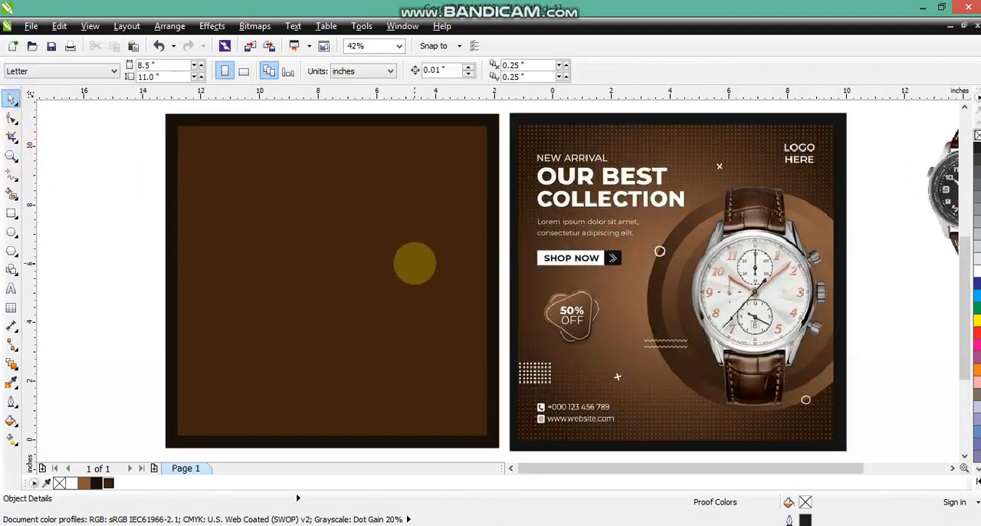
left_click(415, 262)
left_click(11, 438)
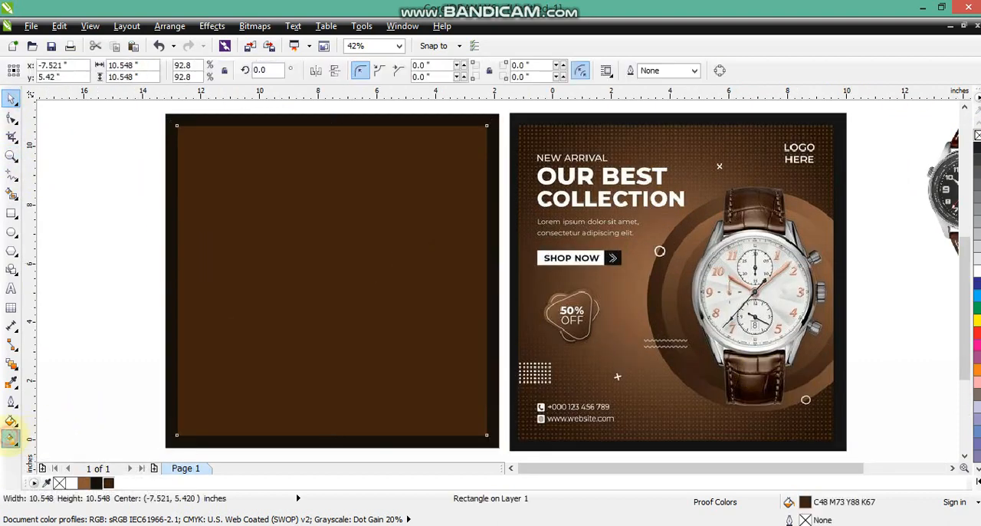
left_click_drag(303, 187, 344, 323)
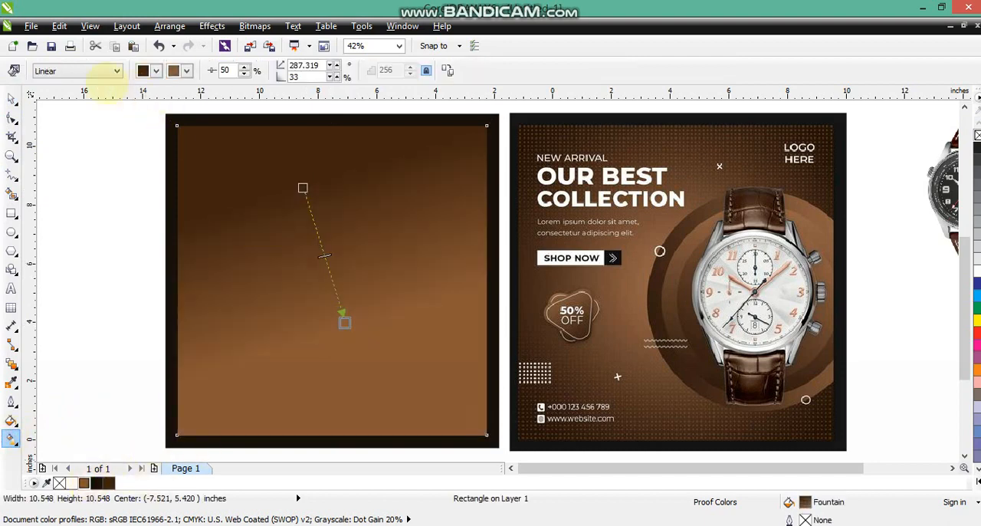
left_click(54, 71)
left_click(48, 113)
Place the radial fill's light centre slightly right of the square's middle, with a 28% midpoint and 23% edge pad
left_click_drag(408, 292, 445, 328)
left_click_drag(407, 291, 430, 315)
mouse_move(389, 274)
left_mouse_down()
mouse_move(390, 284)
mouse_move(395, 276)
mouse_move(373, 258)
mouse_move(379, 284)
left_mouse_up()
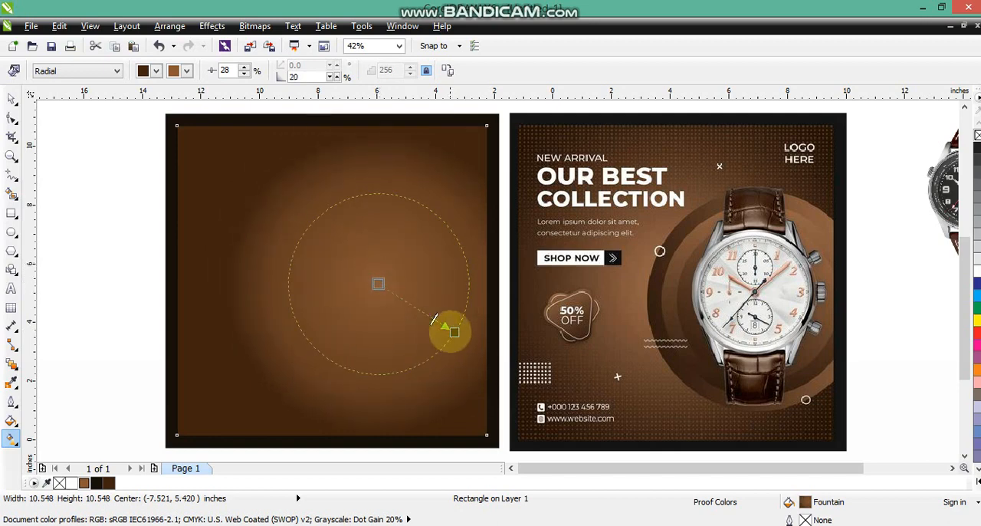
left_click_drag(449, 329, 446, 328)
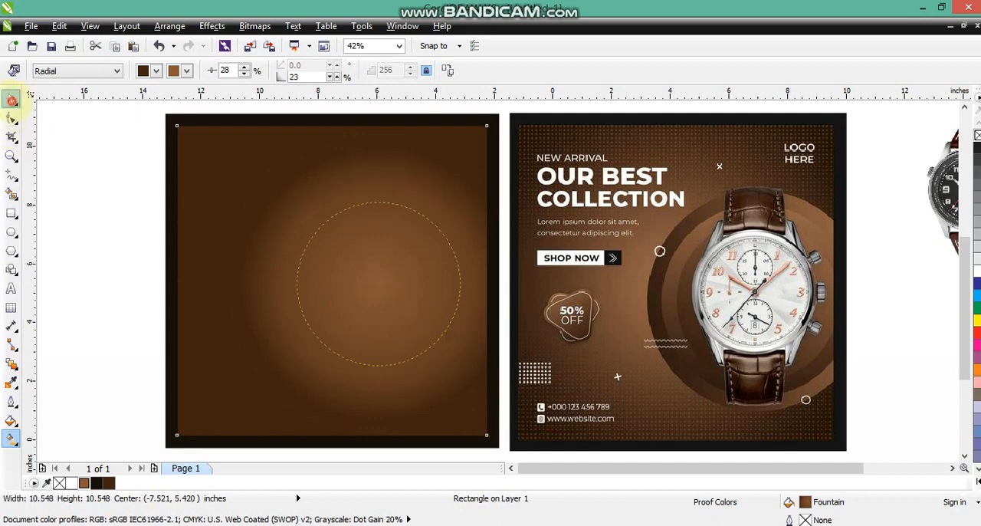
left_click(12, 99)
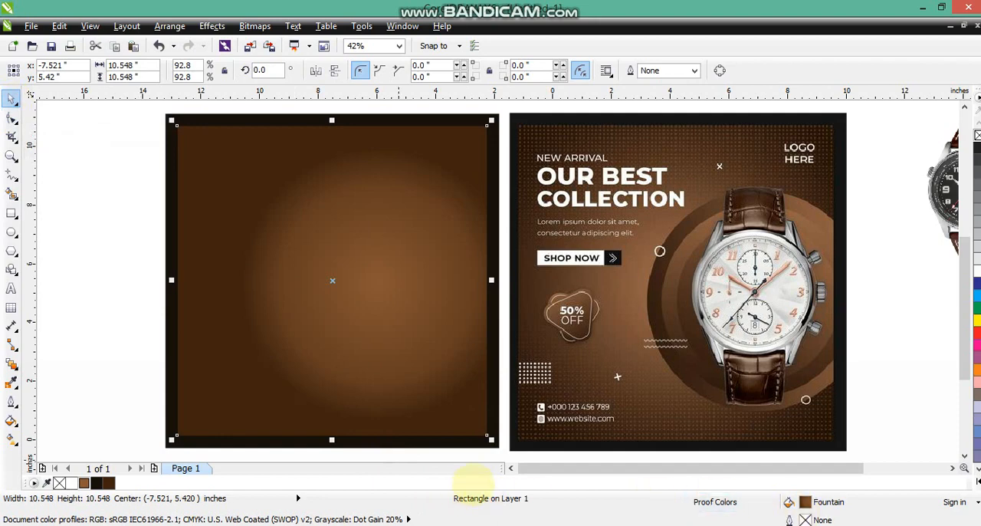
Draw a straight horizontal line about 11.5 inches long across the bottom edge of the reference poster's dot pattern
left_click(510, 467)
left_click(149, 317)
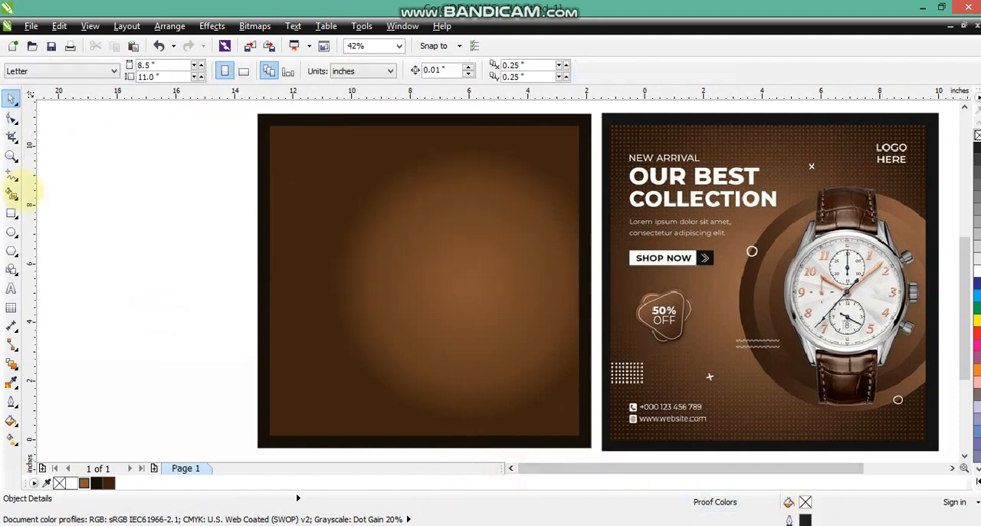
left_click(12, 156)
left_click_drag(566, 381, 971, 452)
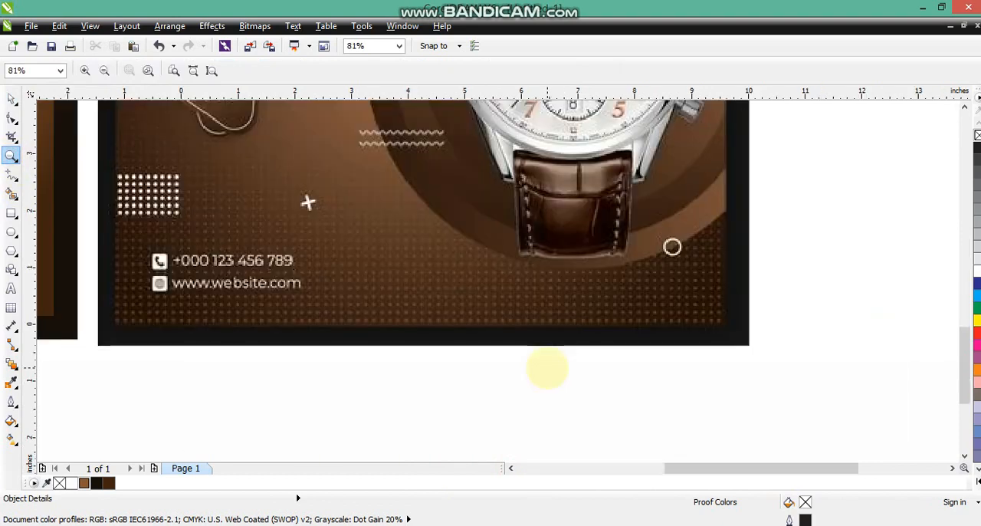
left_click(11, 175)
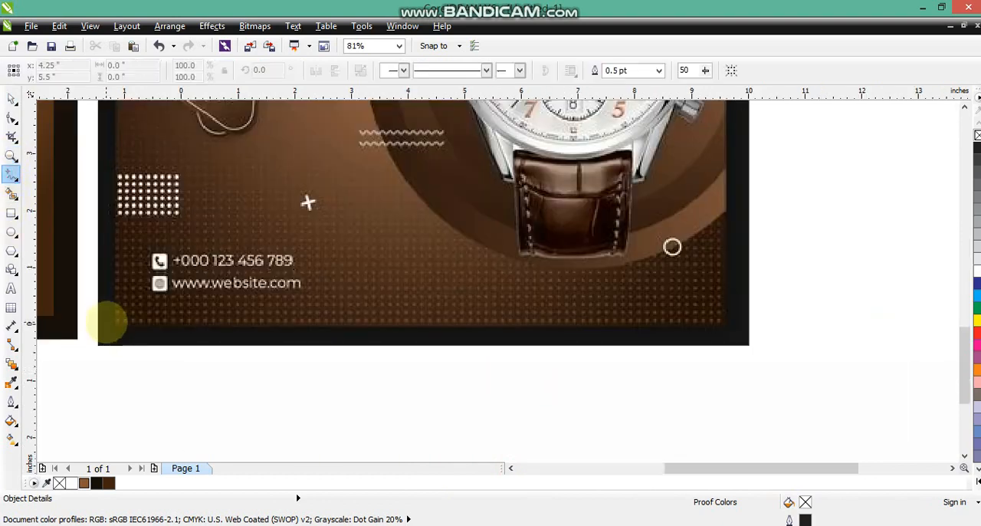
left_click(107, 324)
left_click(759, 324, "ctrl")
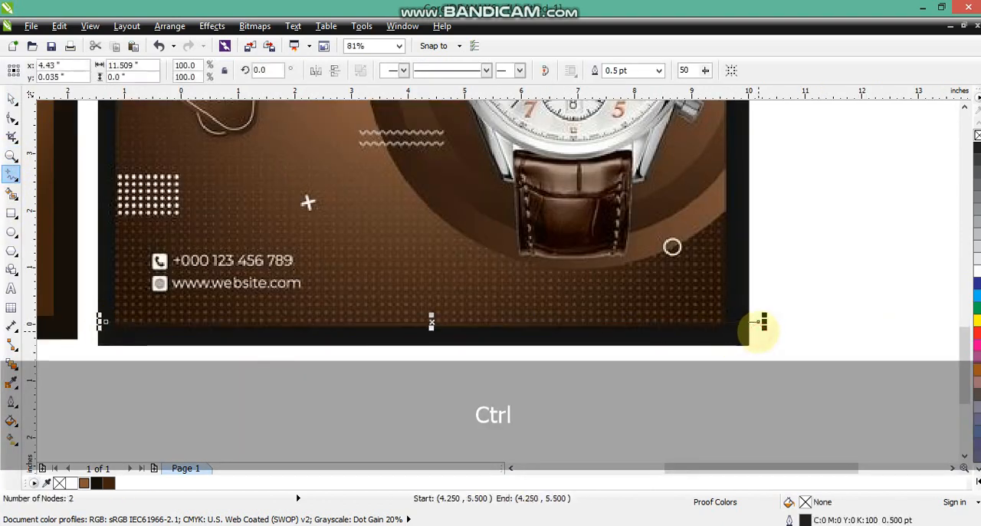
Set the horizontal line's outline to 4 pt wide with an evenly spaced dotted style
left_click(12, 400)
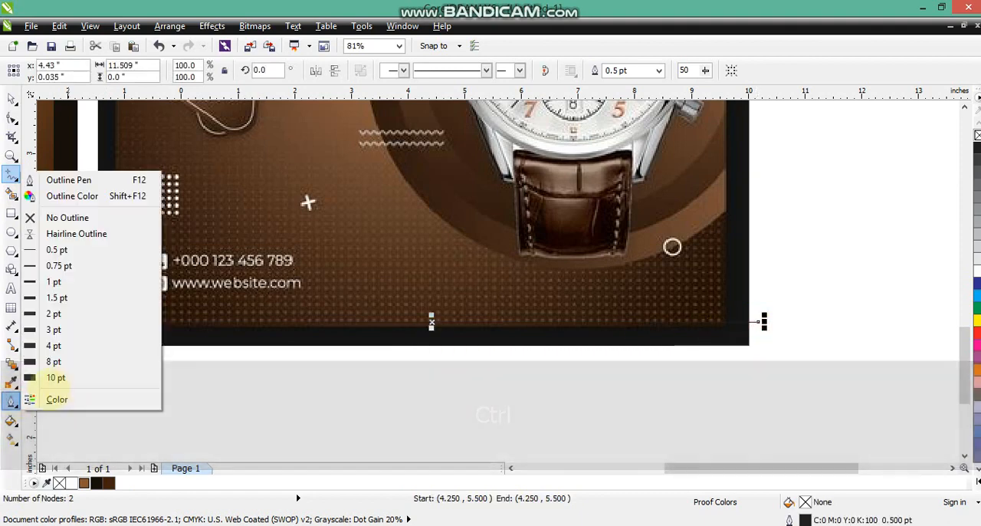
left_click(53, 281)
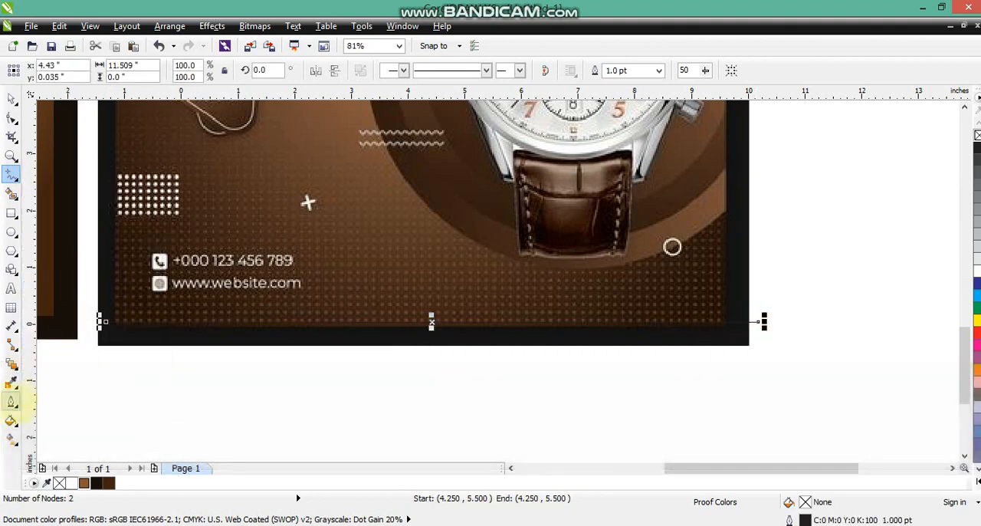
left_click(11, 400)
left_click(52, 345)
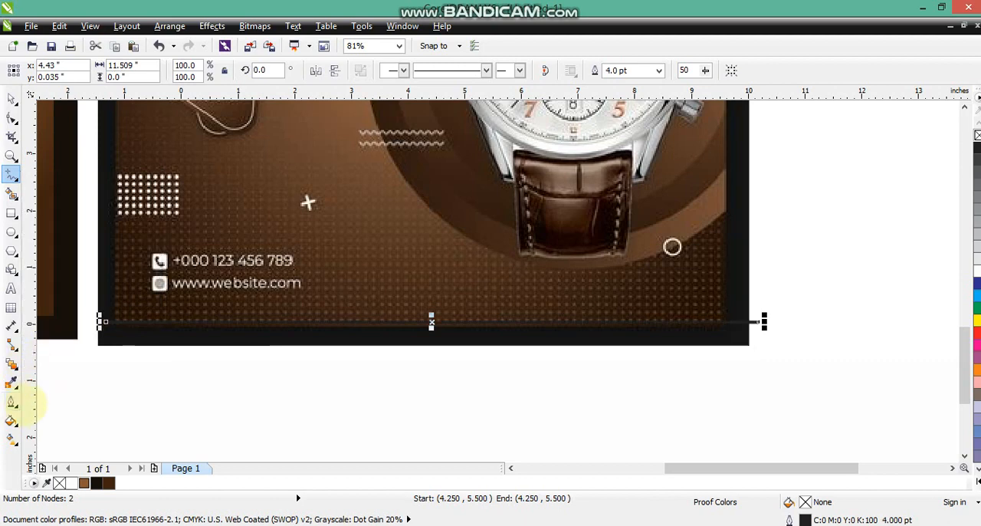
left_click(12, 400)
left_click(54, 177)
left_click(445, 227)
left_click(432, 299)
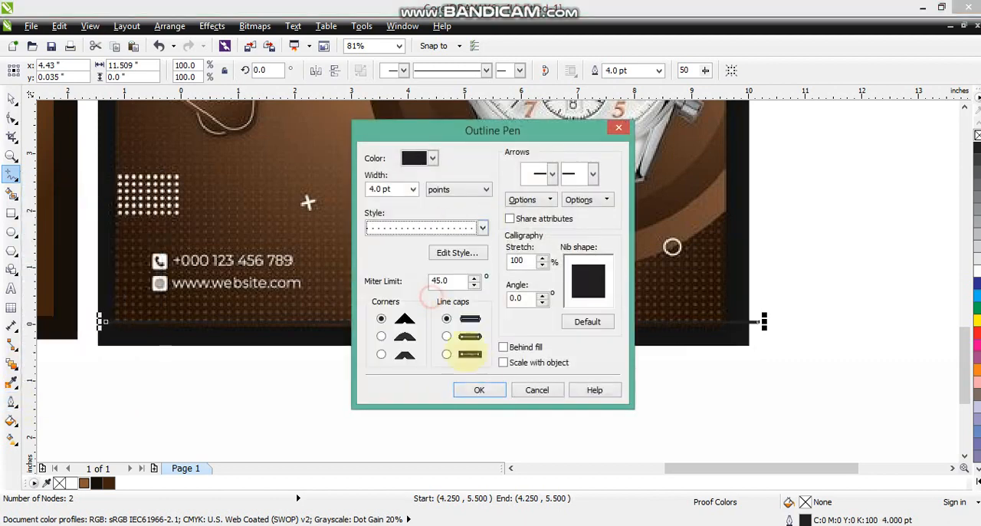
left_click(477, 389)
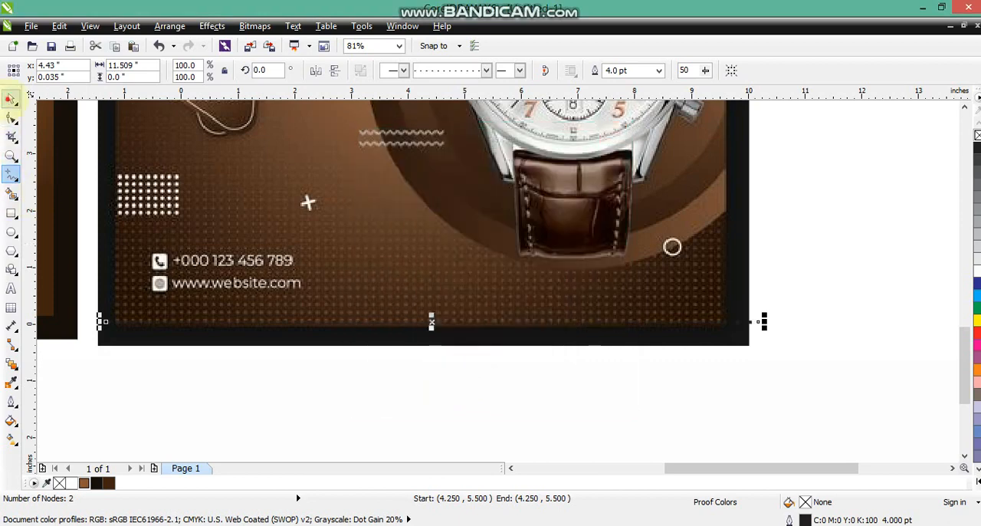
Colour the dotted line white, move it to the bottom of the new brown square and place a copy just above it
left_click(10, 97)
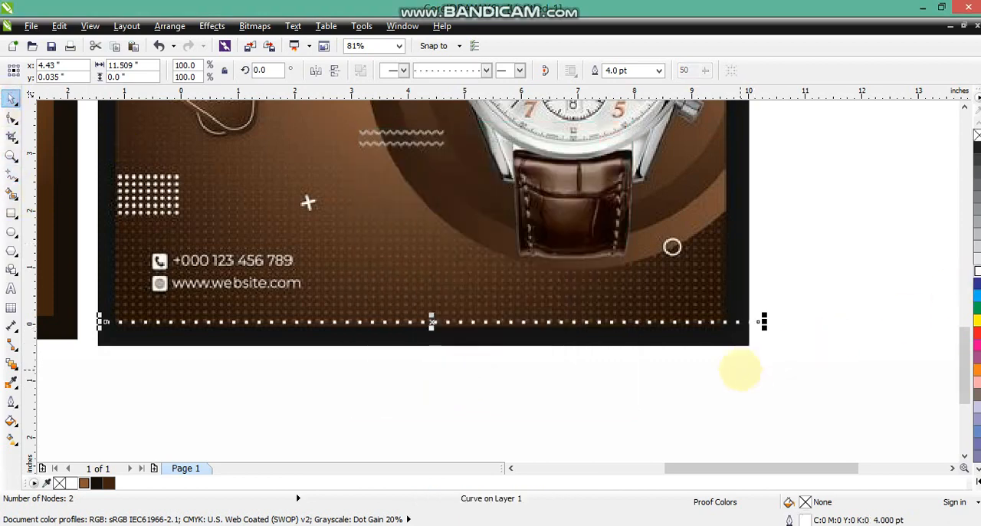
key("F3")
left_click_drag(633, 346, 298, 344)
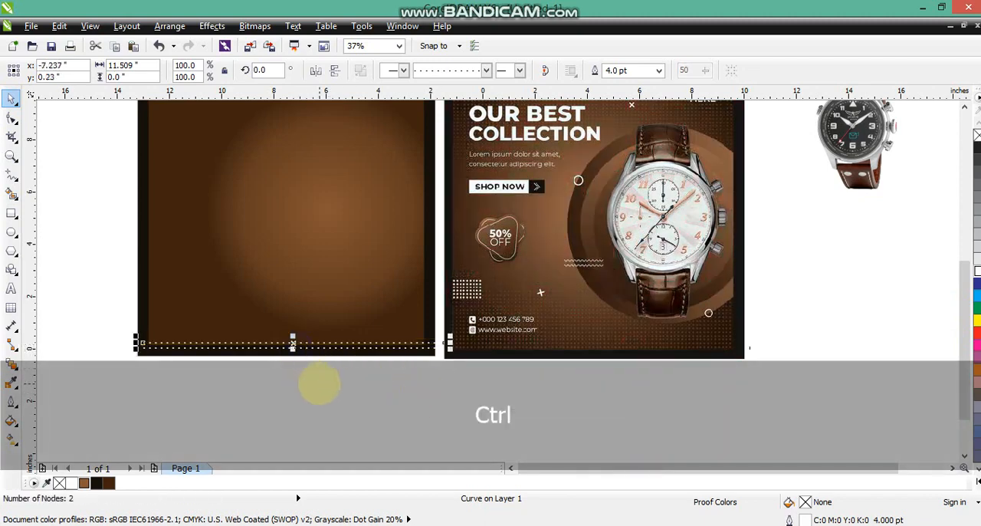
Repeat the dotted line duplication upward over the lower part of the square and combine all the rows into one curve
key("ctrl+r")
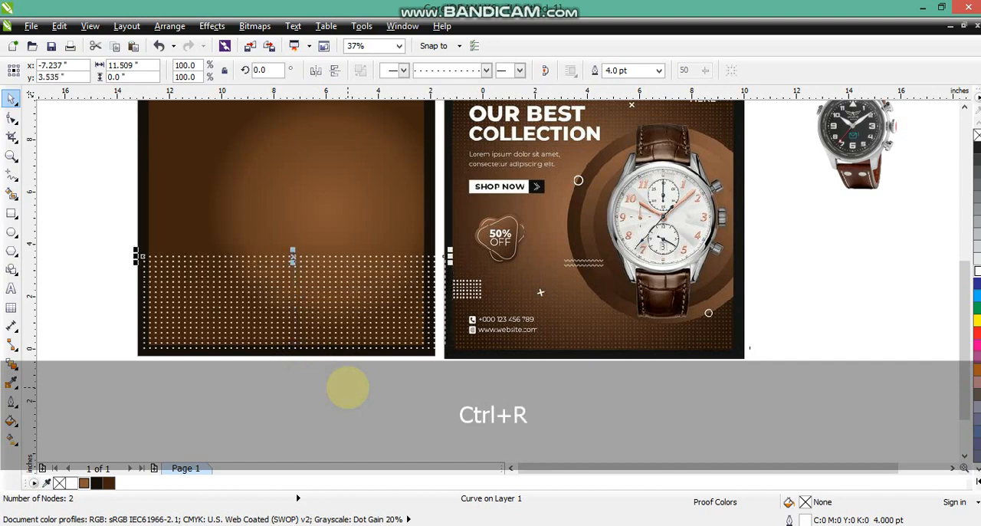
key("ctrl+r")
left_click_drag(102, 190, 459, 402)
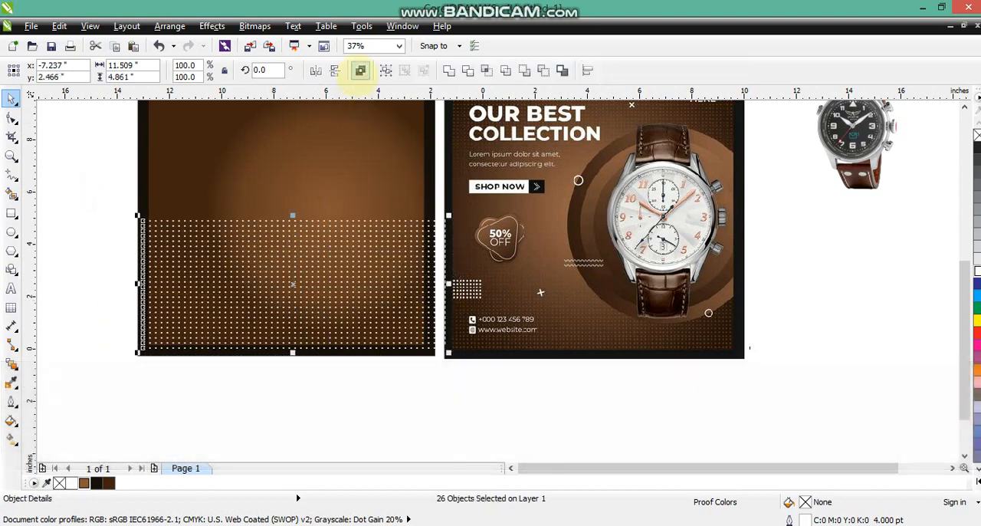
Convert the dot grid's outlines to objects and fill them with lighter brown C35 M64 Y84 K26
left_click(11, 155)
left_click_drag(130, 205, 386, 328)
left_click(10, 98)
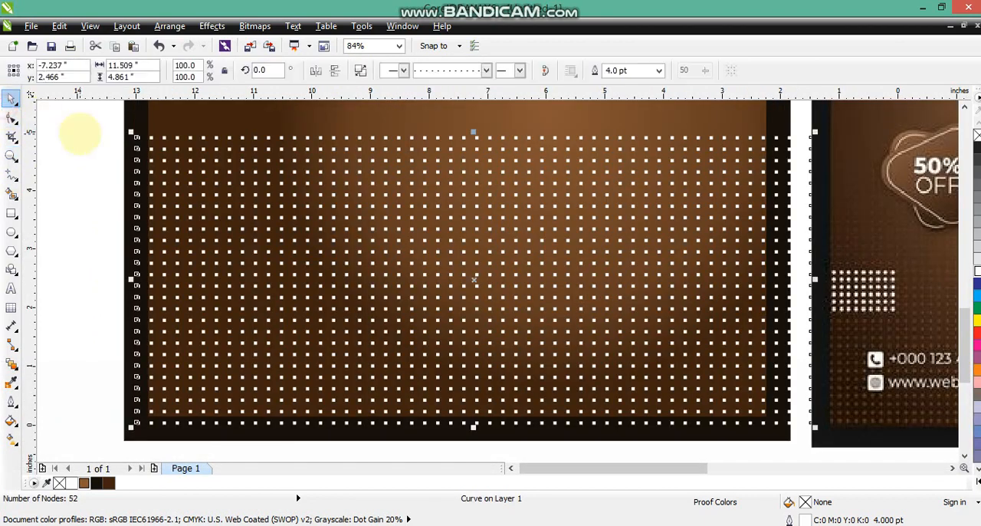
key("shift")
key("shift+ctrl+q")
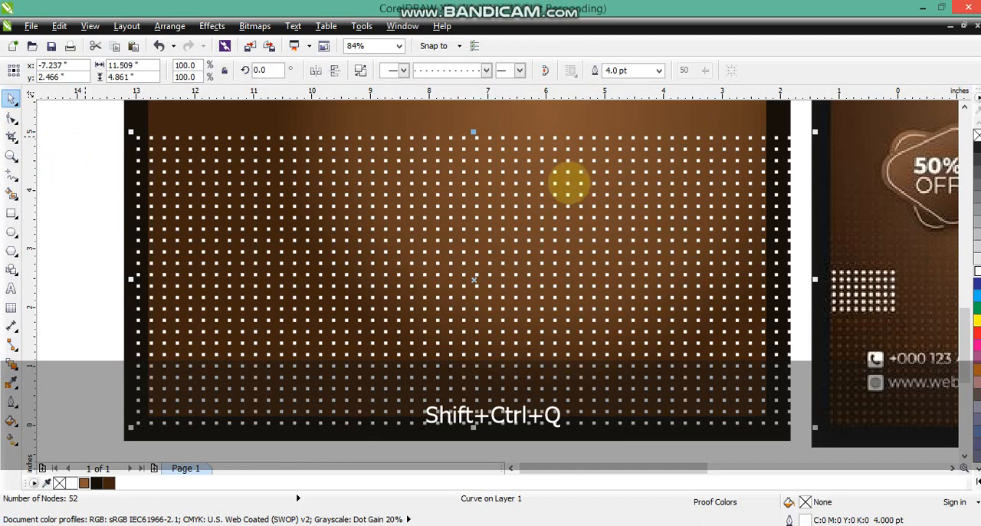
left_click(87, 202)
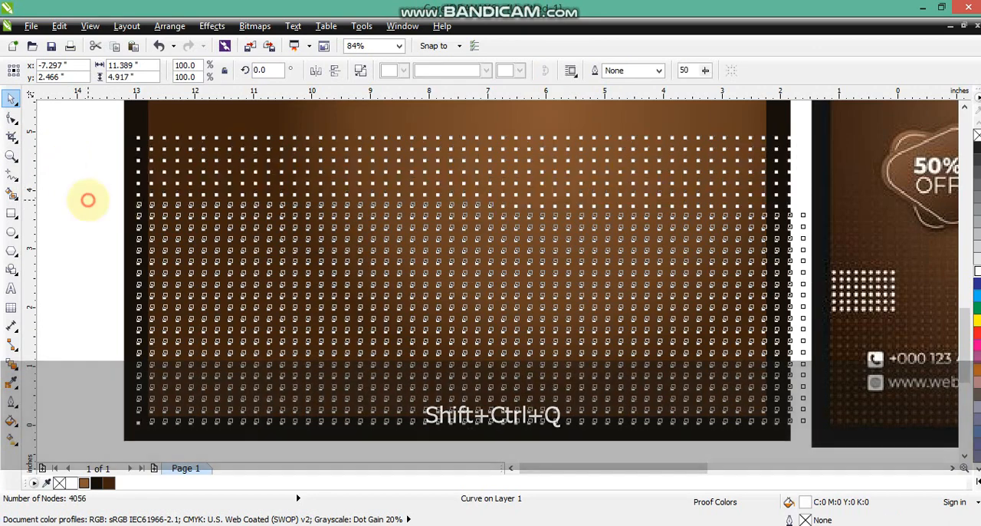
left_click(253, 182)
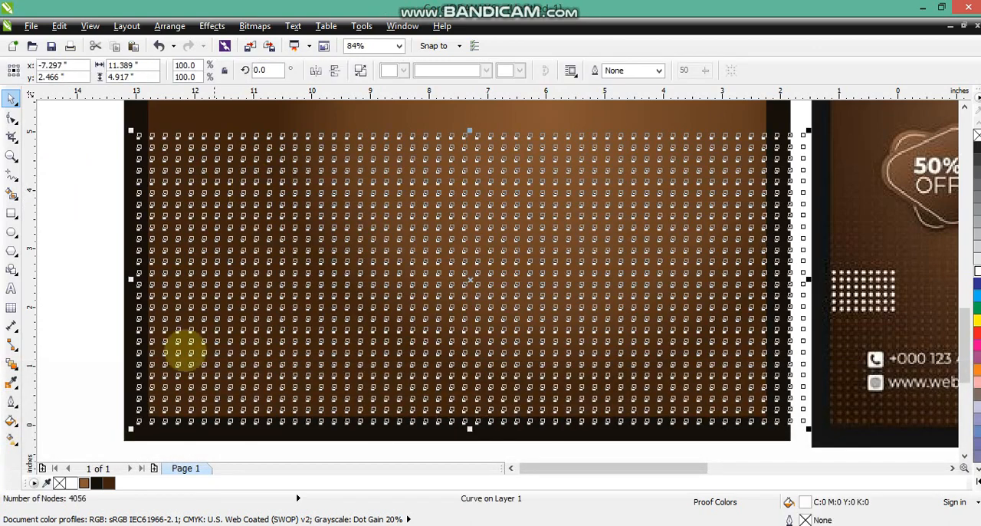
left_click(84, 483)
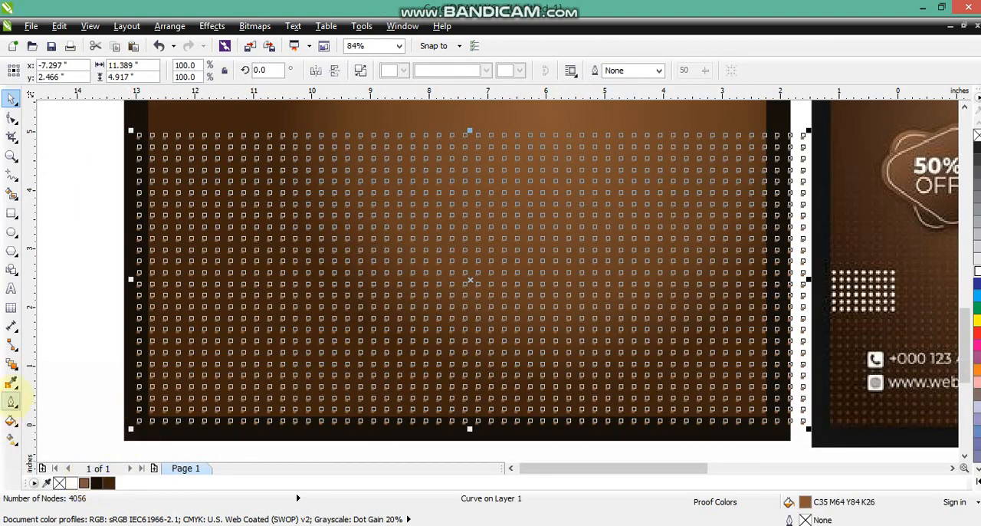
Apply an interactive transparency to the dot grid, fading it from the bottom rows toward the upper rows
left_click(12, 365)
left_click(61, 456)
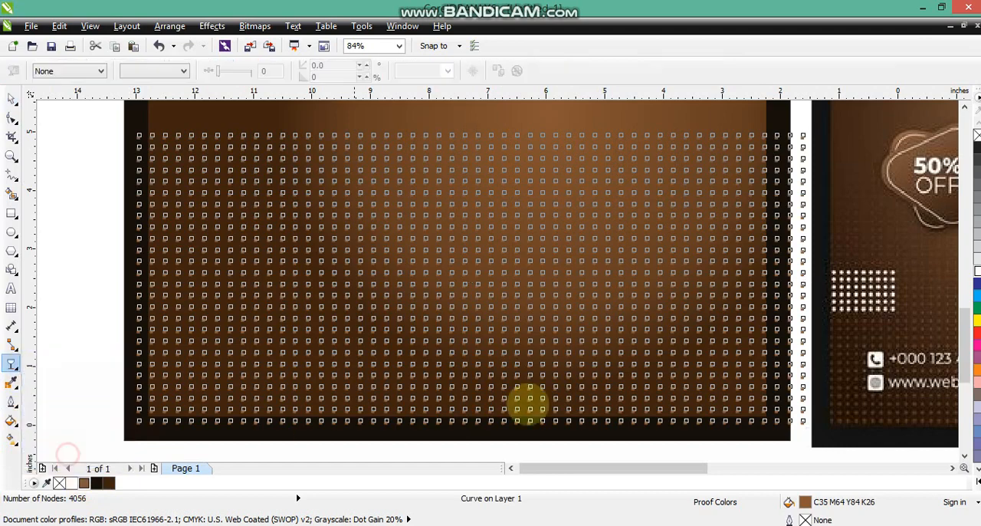
left_click_drag(450, 414, 451, 241)
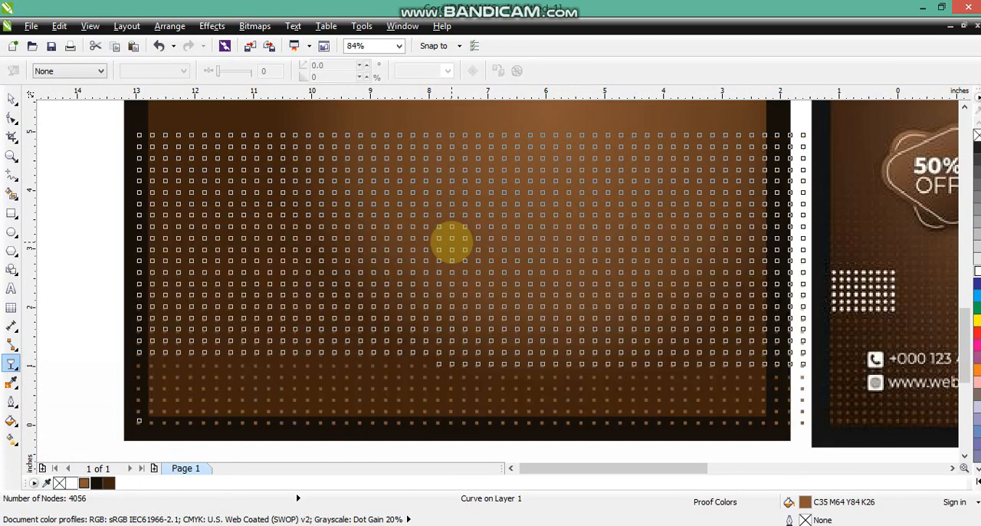
left_click(10, 100)
key("F3")
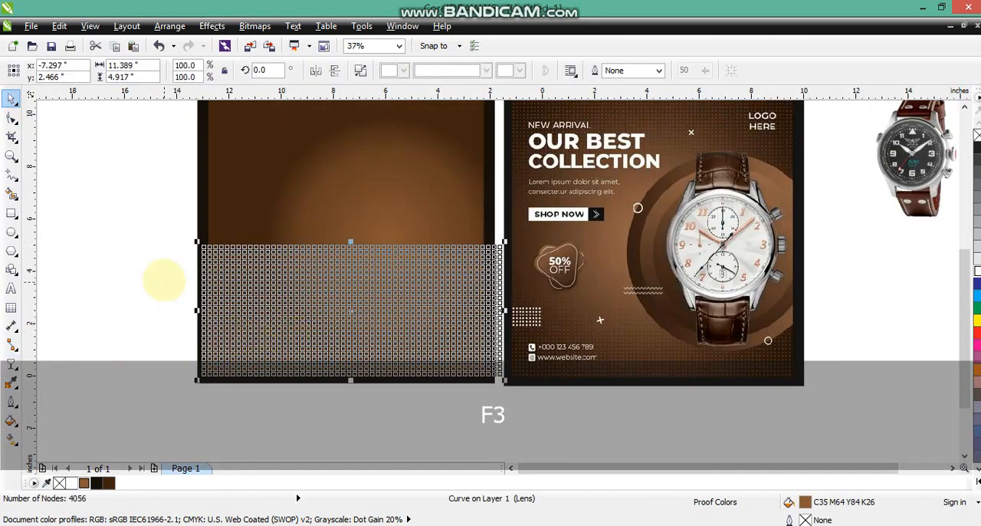
Duplicate the faded dot grid, mirror the copy horizontally and vertically, and move it straight up to the top of the brown square
key("Escape")
left_click(460, 350)
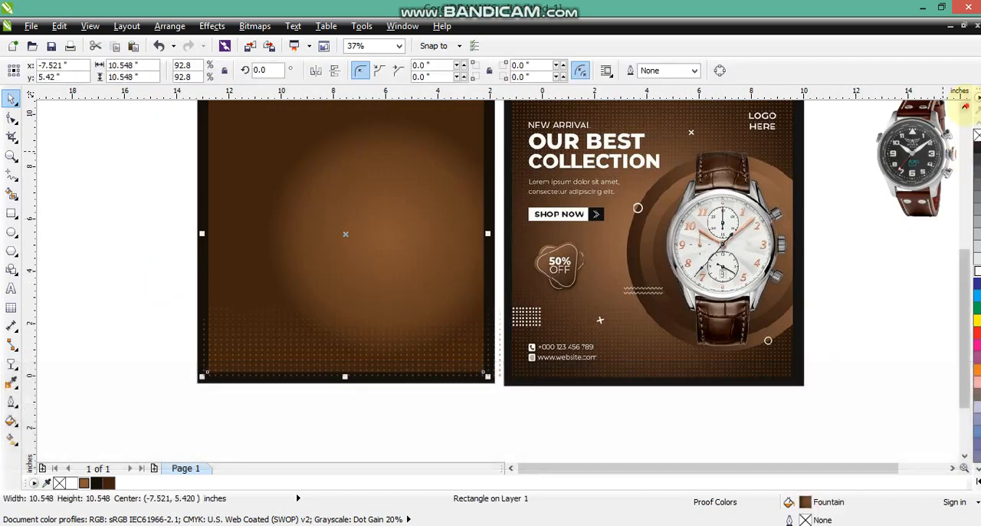
scroll(416, 339, "up", 1)
left_click(377, 424)
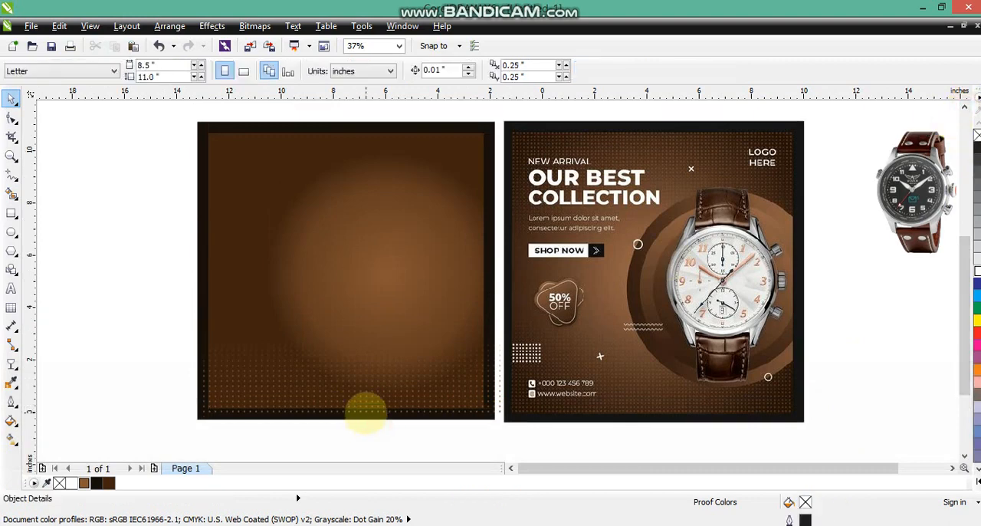
left_click(366, 411)
key("KP_Add")
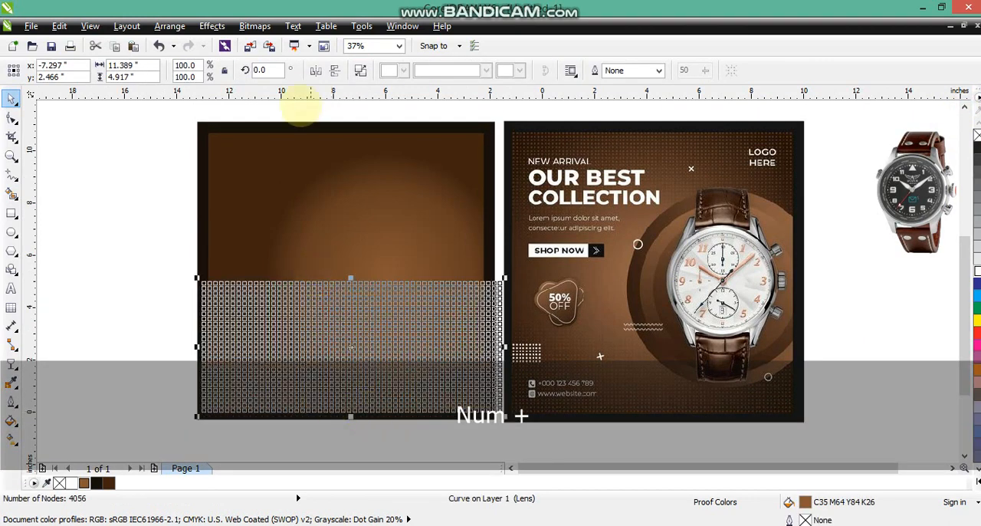
left_click(316, 73)
left_click(335, 70)
left_click_drag(353, 344, 357, 184)
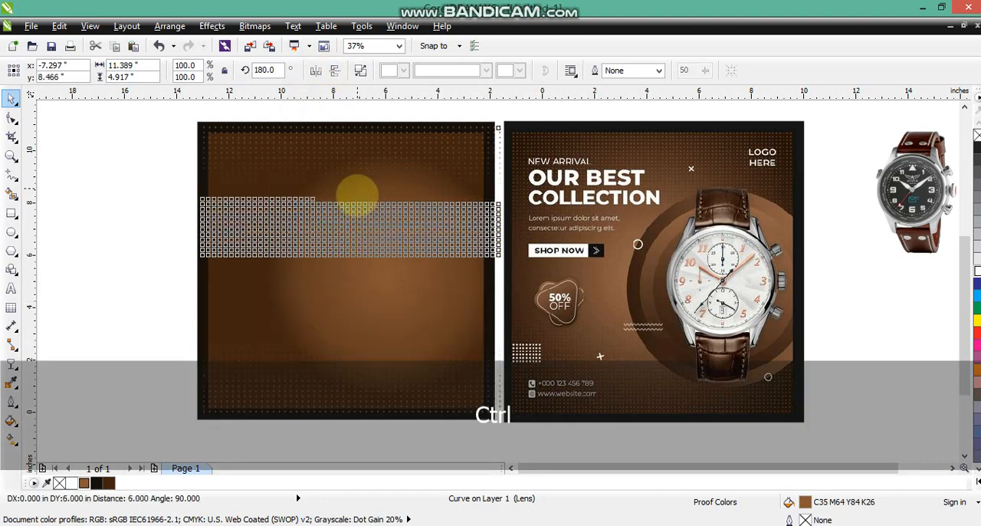
left_click(122, 259)
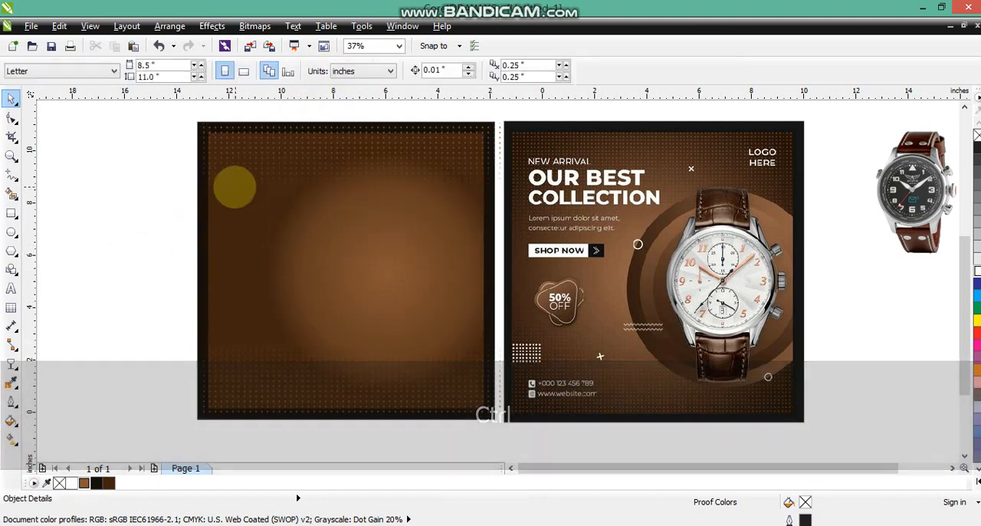
Select both dot grids, send them to the back, and PowerClip them inside the inner gradient square
left_click(242, 201)
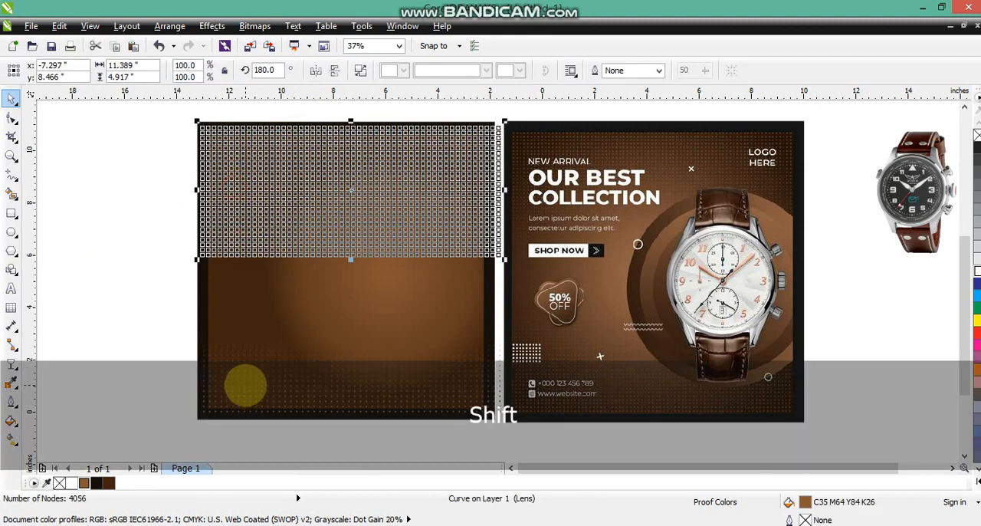
left_click(245, 385, "shift")
key("shift+Page_Down")
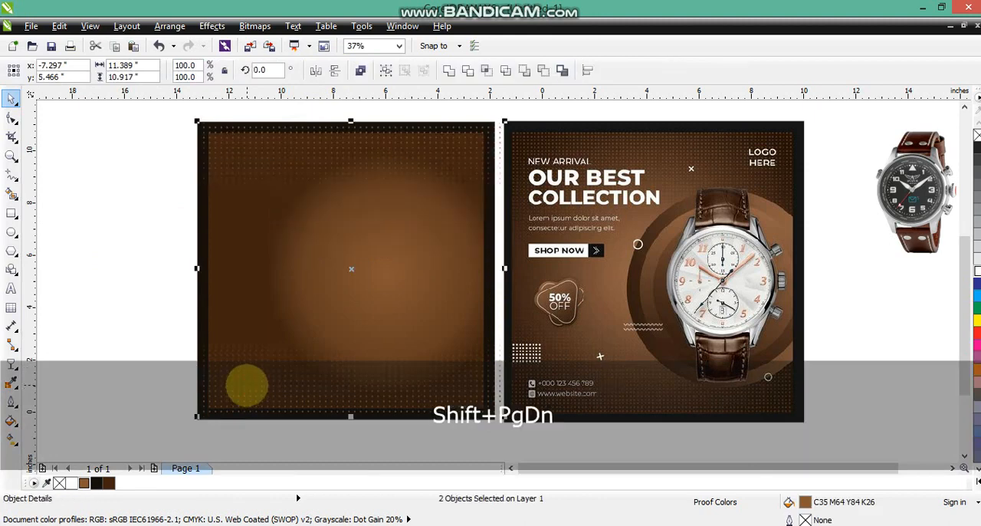
left_click(209, 26)
mouse_move(234, 228)
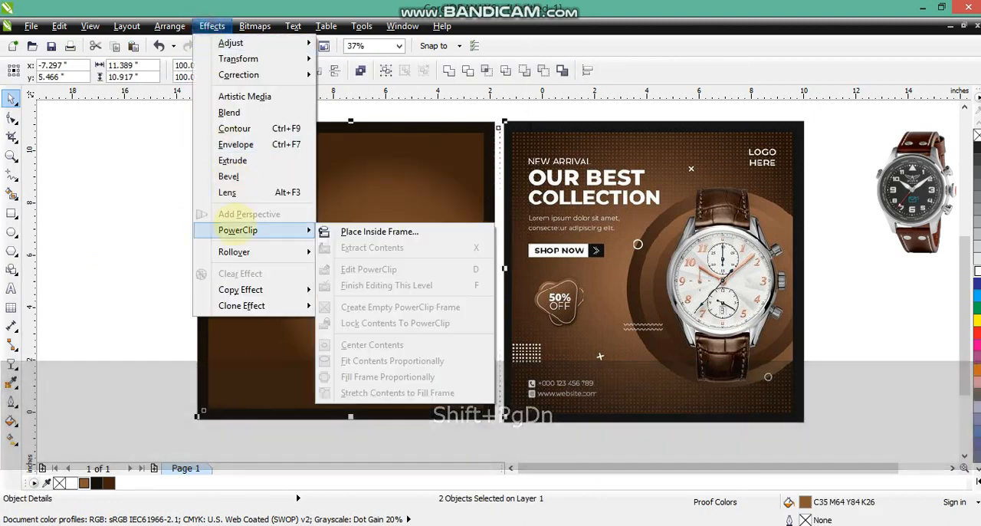
left_click(333, 231)
left_click(332, 230)
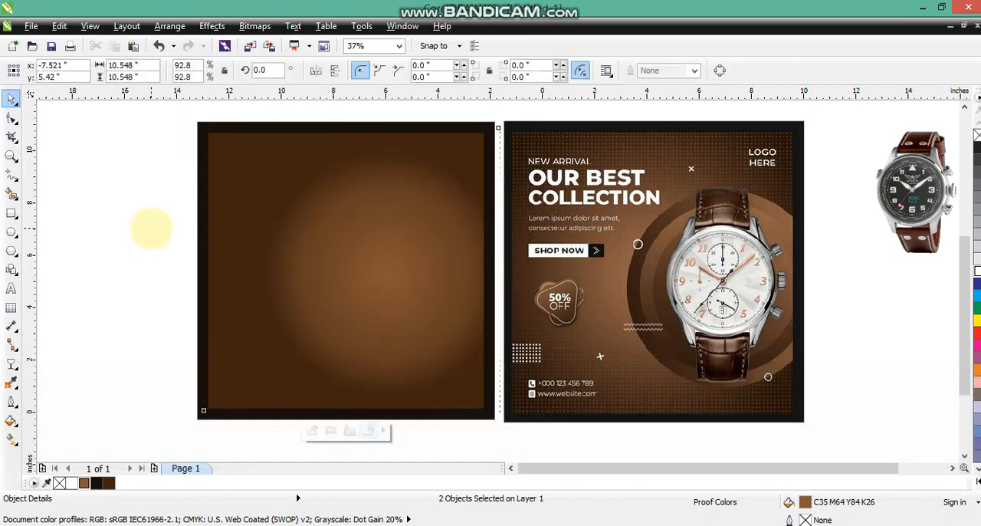
left_click(78, 189)
left_click(260, 235)
left_click(126, 240)
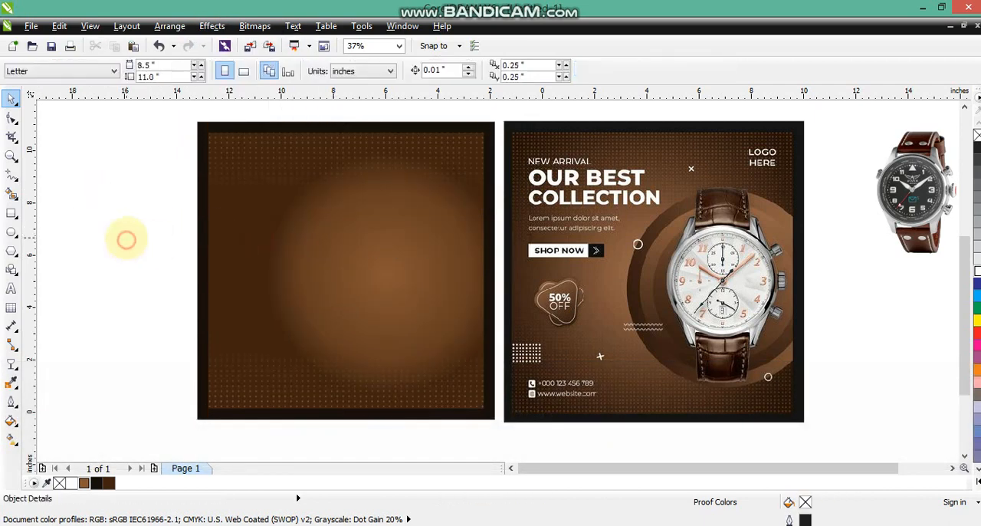
Draw a circle about 7.53 inches across over the square's glow and fill it with dark brown C48 M73 Y88 K67
left_click(11, 231)
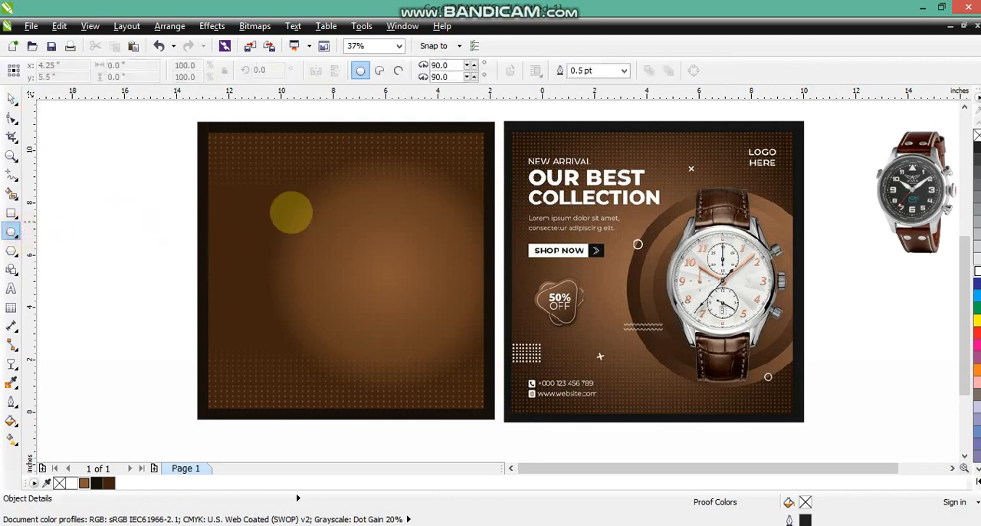
left_click_drag(259, 171, 368, 365)
left_click(11, 101)
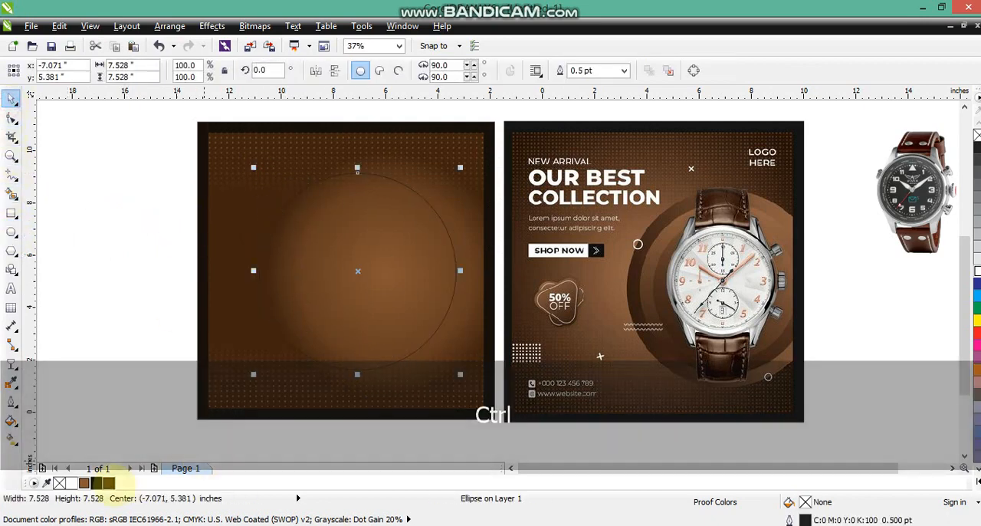
left_click(108, 482)
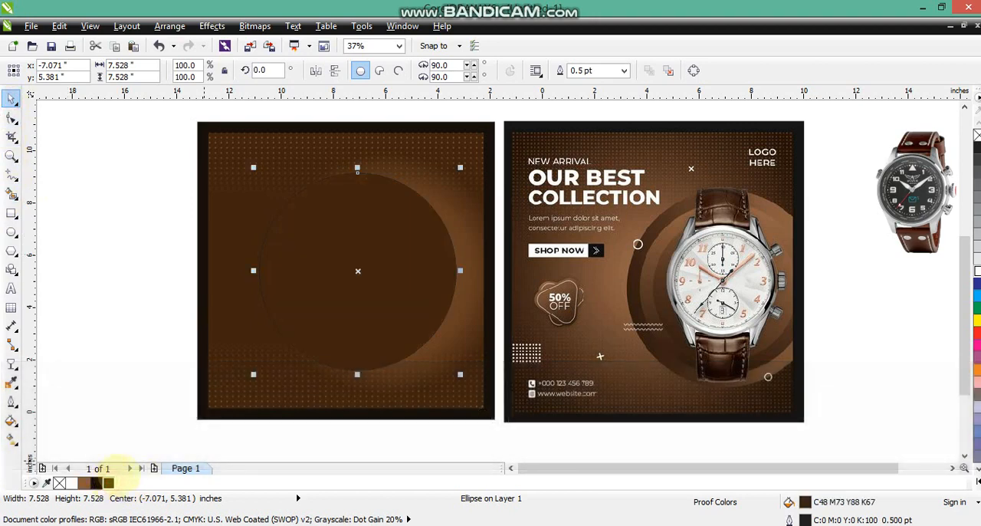
Apply a horizontal linear gradient to the circle, from dark brown near its centre to lighter brown at its right edge
left_click(11, 439)
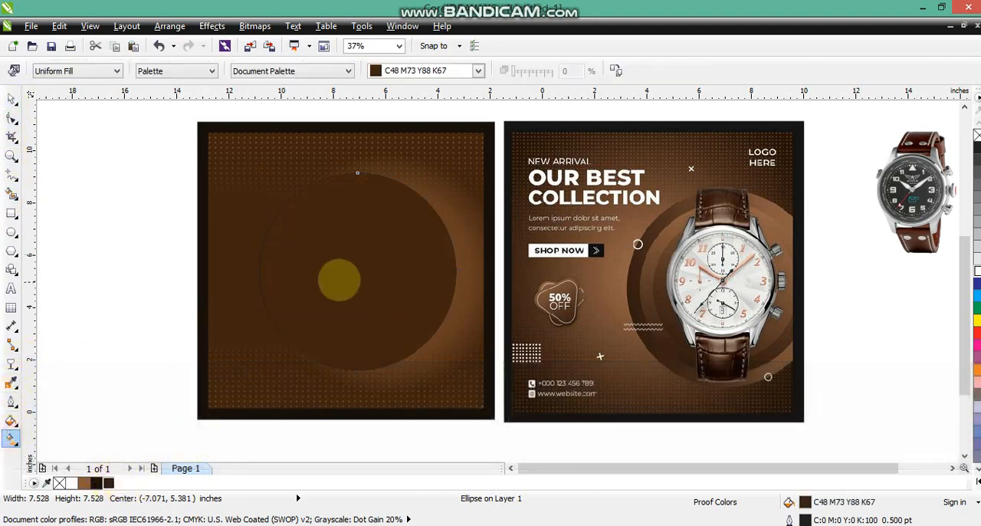
left_click_drag(264, 267, 448, 260)
left_click_drag(166, 443, 455, 266)
left_click_drag(264, 266, 311, 266)
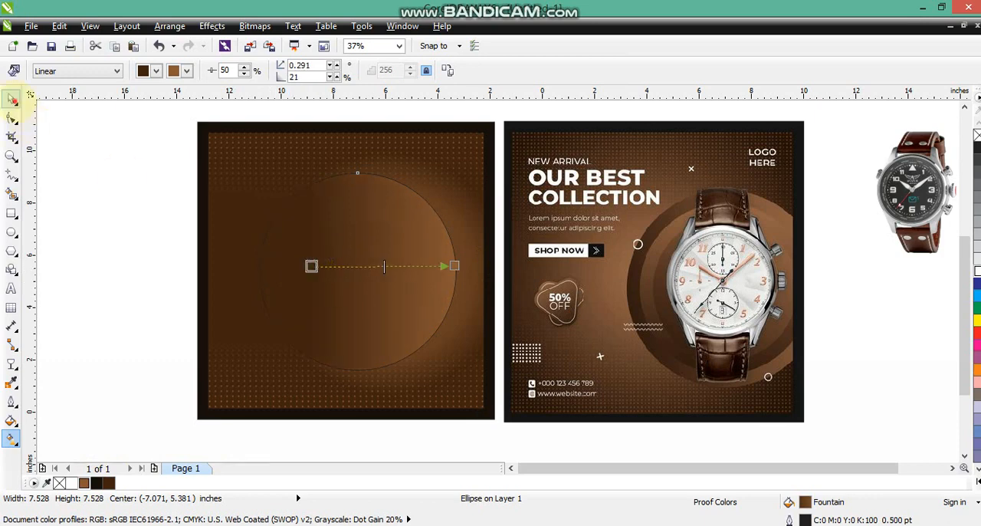
left_click(12, 99)
Move the gradient circle to the right edge of the square and resize it to about 7.31 inches
left_click_drag(293, 218, 338, 218)
left_click_drag(502, 170, 498, 174)
left_click_drag(457, 232, 450, 232)
mouse_move(458, 246)
left_mouse_down()
mouse_move(451, 254)
mouse_move(460, 254)
left_mouse_up()
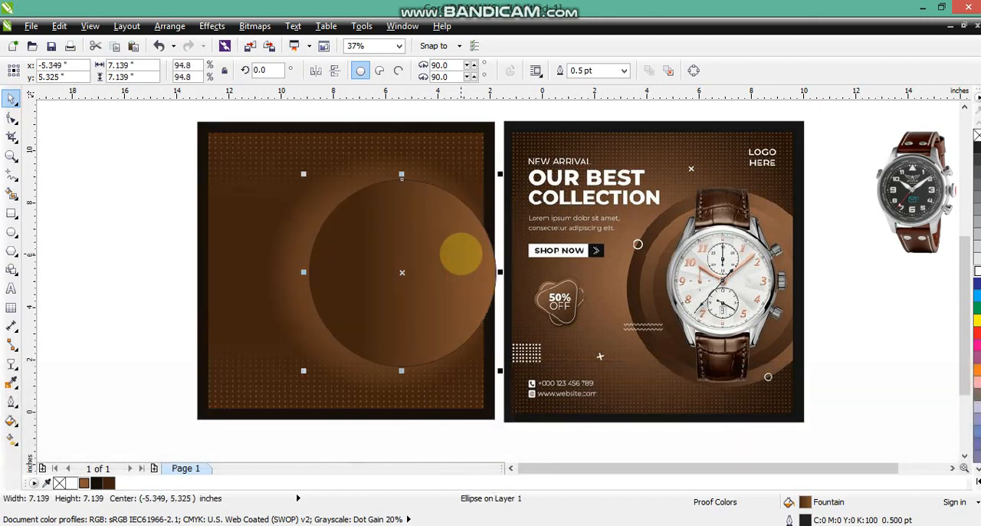
left_click_drag(302, 372, 298, 376)
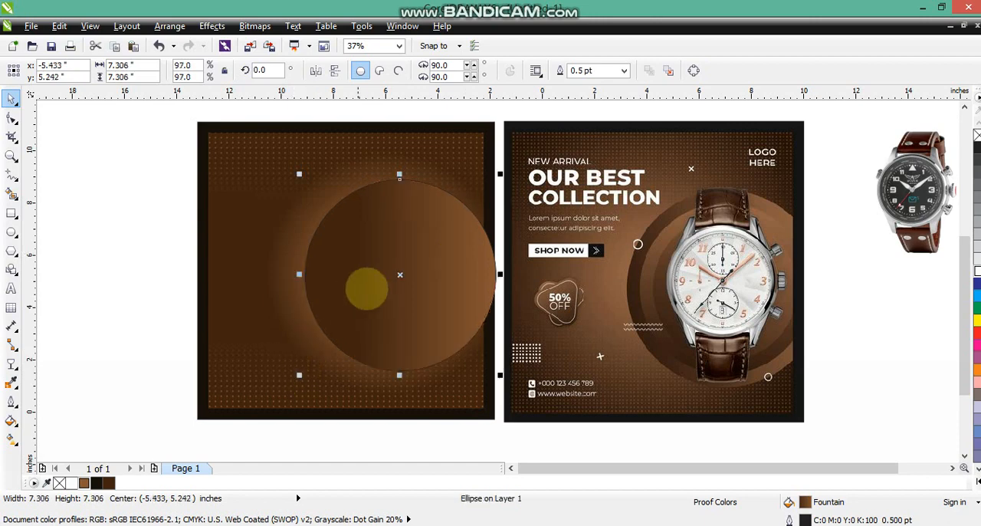
left_click_drag(396, 265, 394, 264)
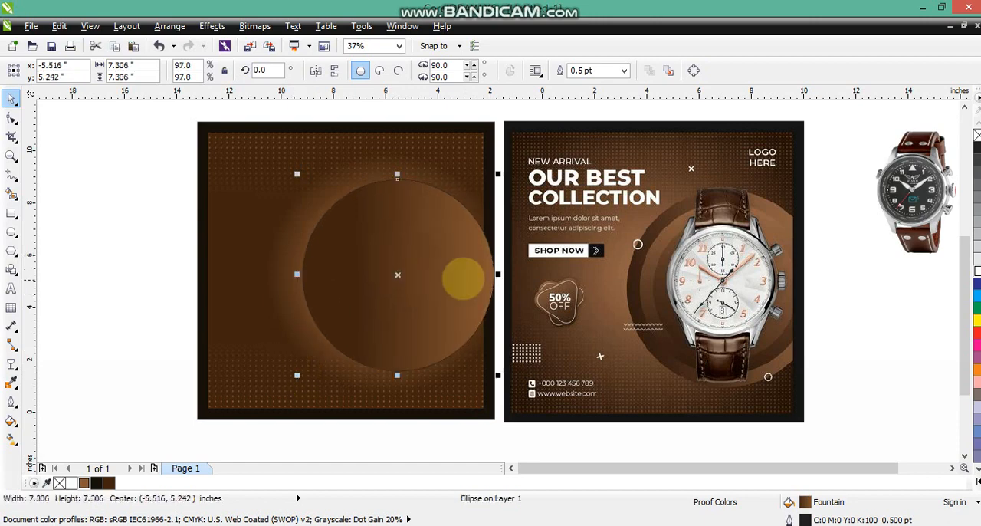
Add two smaller concentric copies inside the circle, mirroring horizontally so the gradient direction alternates from ring to ring
key("KP_Add")
left_click_drag(498, 175, 487, 185)
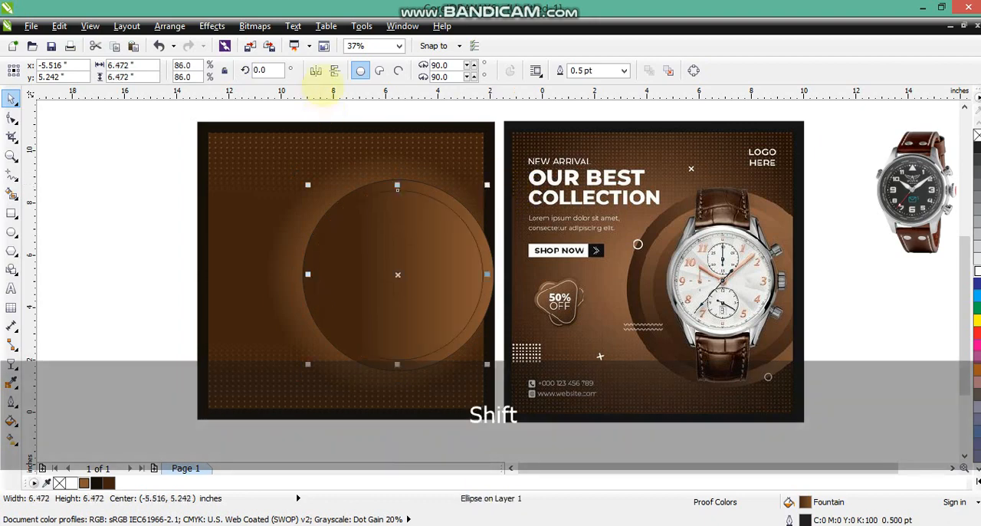
left_click(315, 69)
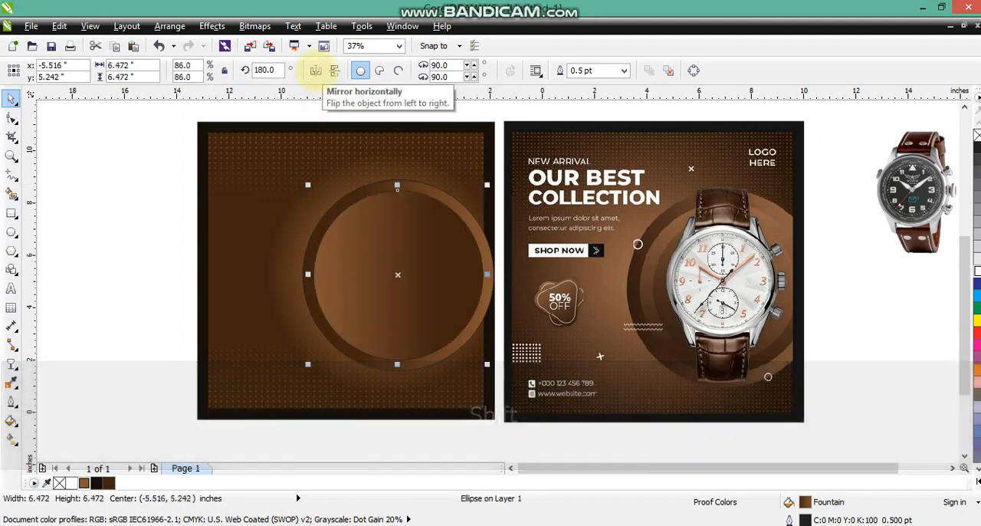
left_click_drag(487, 185, 479, 203)
Remove the outlines from all three concentric circles and shift them together slightly to the right
left_click_drag(135, 168, 506, 388)
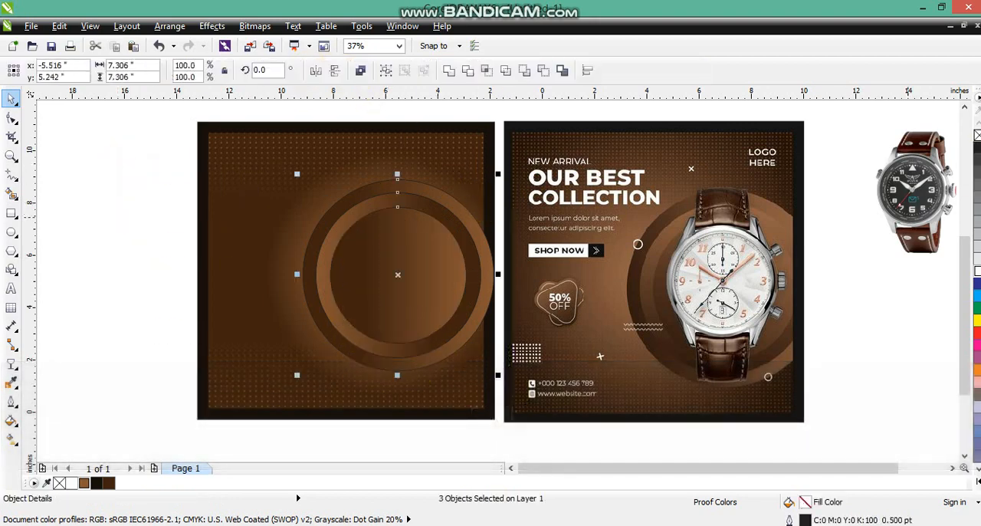
right_click(976, 135)
left_click_drag(413, 318, 418, 319)
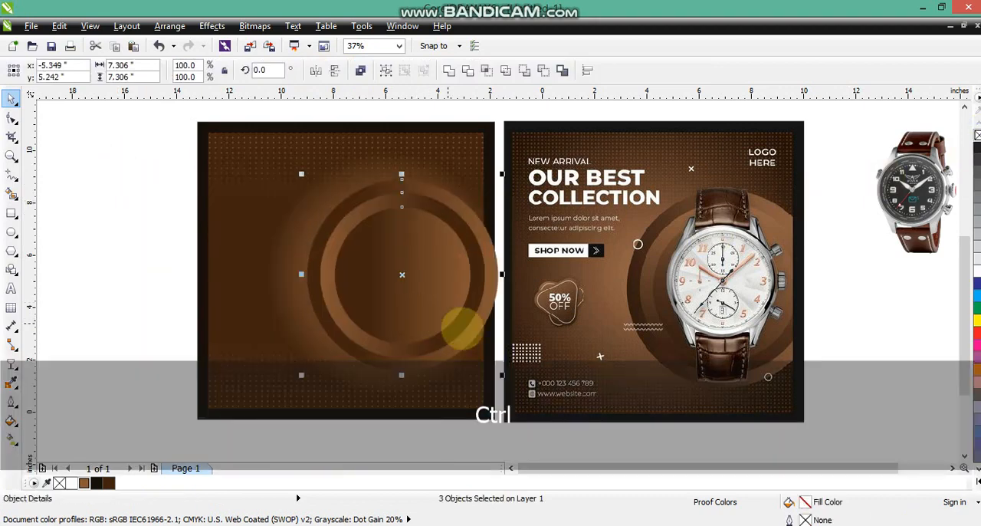
PowerClip the three circles inside the inner gradient square to trim them at its right edge
left_click(212, 26)
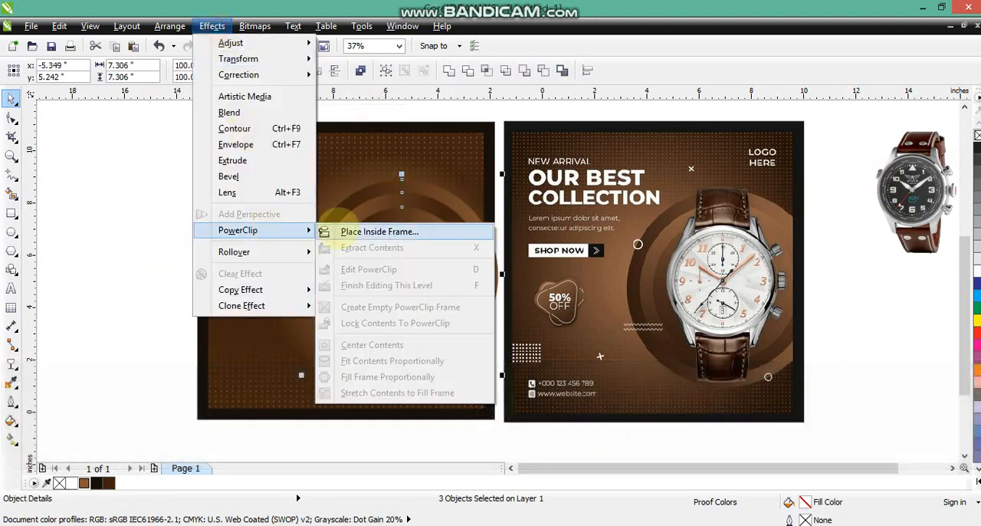
left_click(324, 232)
left_click(300, 157)
left_click(128, 202)
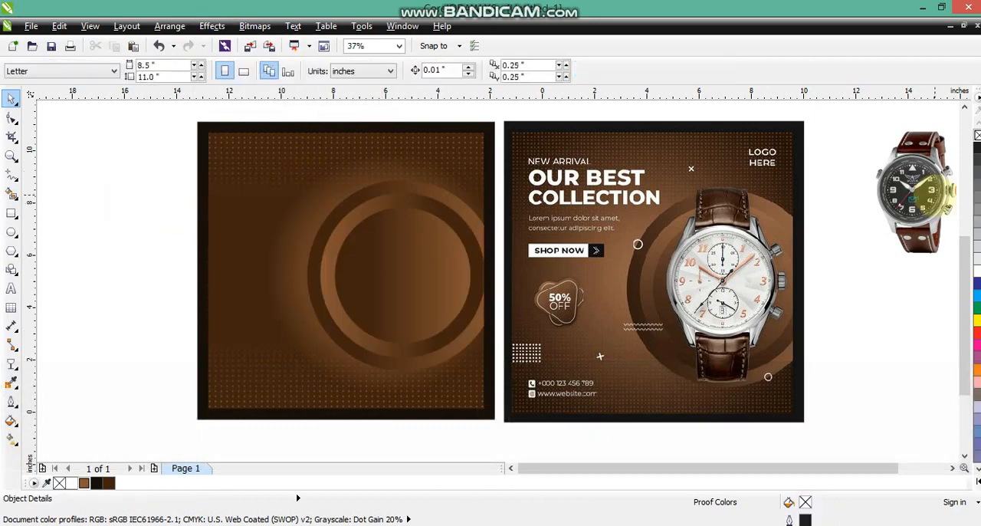
Move the black-dial watch image onto the concentric circles and bring it to the front
left_click(951, 468)
left_click_drag(850, 219, 323, 309)
key("shift+Page_Up")
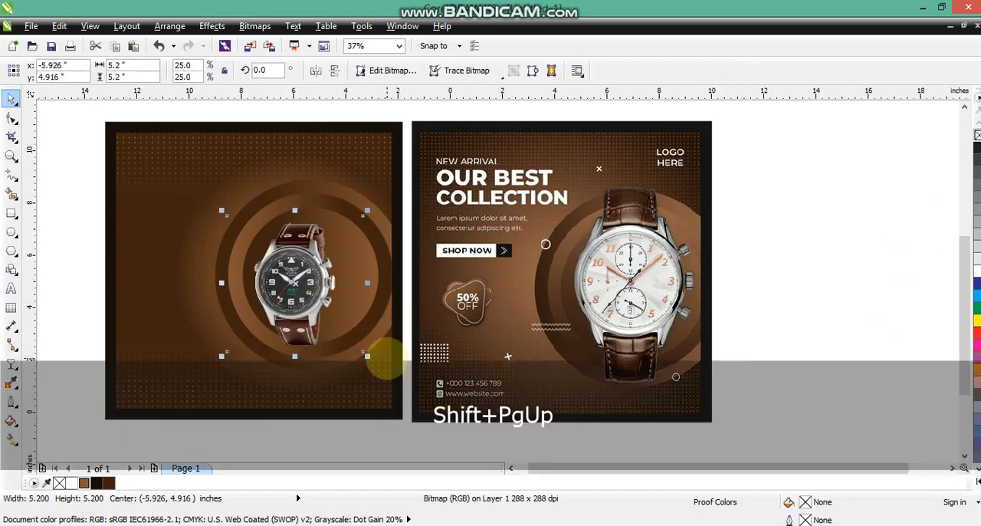
Enlarge the watch image to about 8 inches and centre it over the concentric circles
left_click(374, 399, "shift")
left_click(540, 398, "shift")
key("shift+F2")
key("Escape")
left_click(377, 317)
left_click_drag(440, 217, 487, 171)
left_click_drag(353, 284, 358, 270)
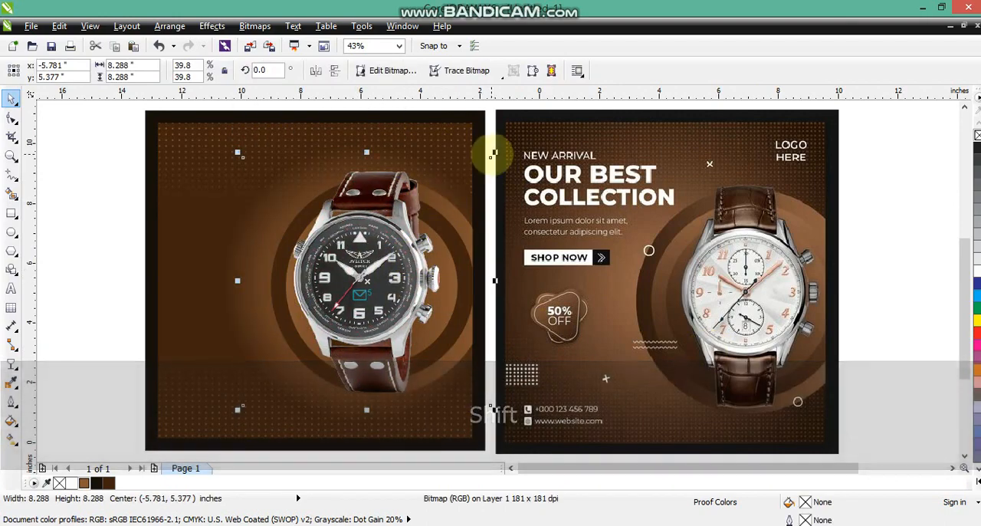
left_click_drag(493, 155, 489, 159)
left_click_drag(379, 252, 382, 253)
left_click(121, 243)
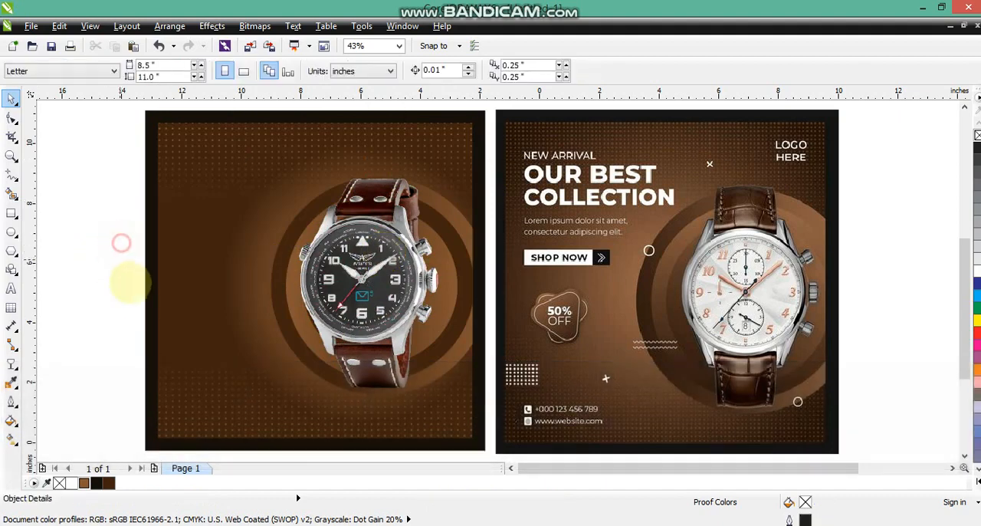
Add the three-line artistic text "NEW ARRIVAL", "OUR BEST", "COLLECTION" in capitals beside the new poster
left_click(10, 288)
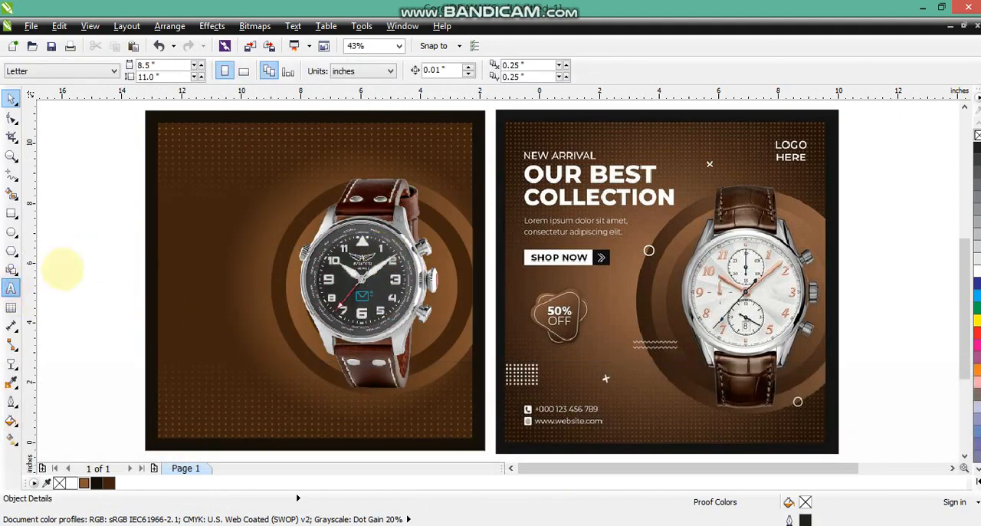
left_click(61, 268)
key("Caps_Lock")
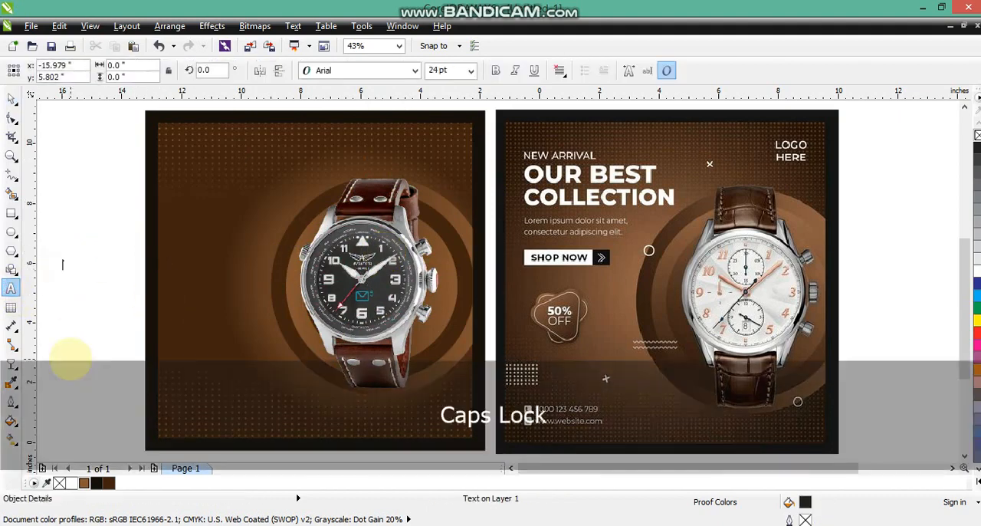
type("NEW ARRIVAL")
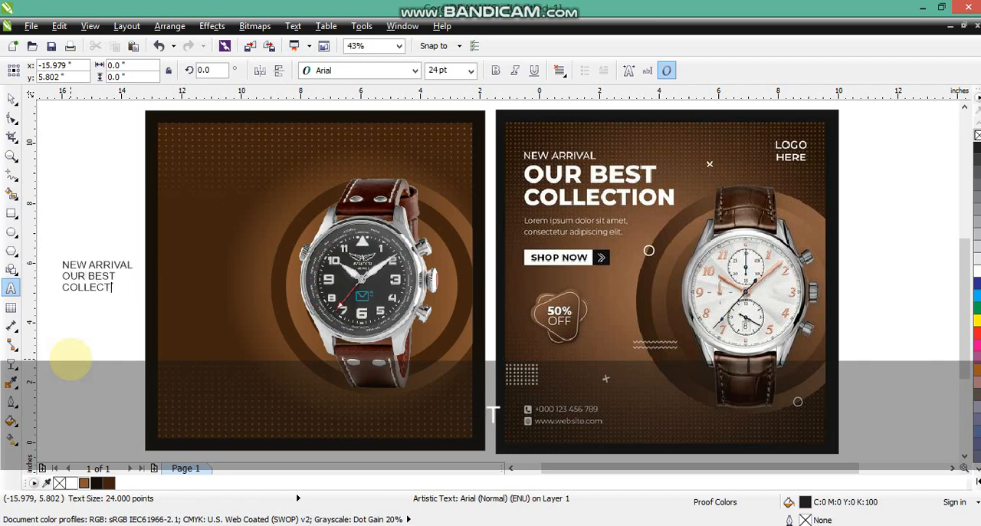
left_click(11, 98)
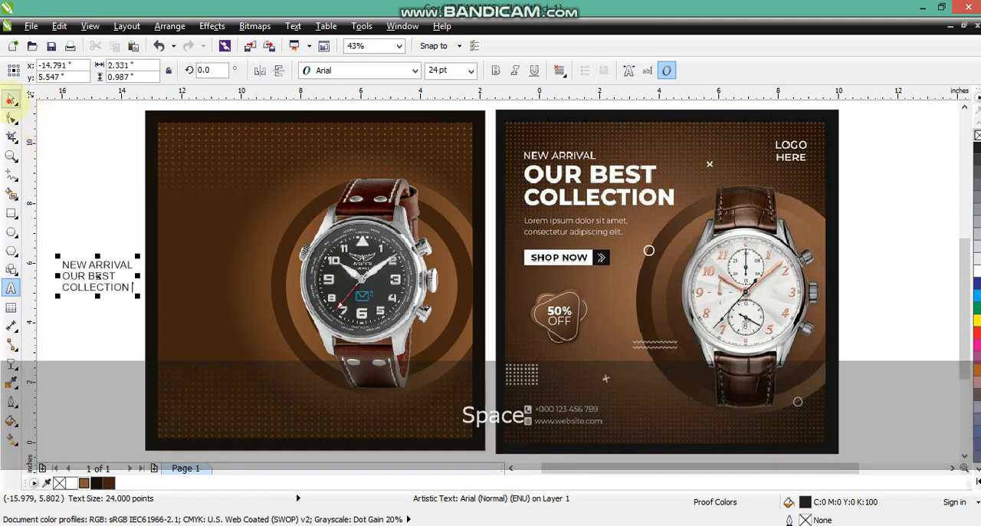
Change the font of the three-line heading text to Arial Black
left_click(364, 71)
left_click(360, 71)
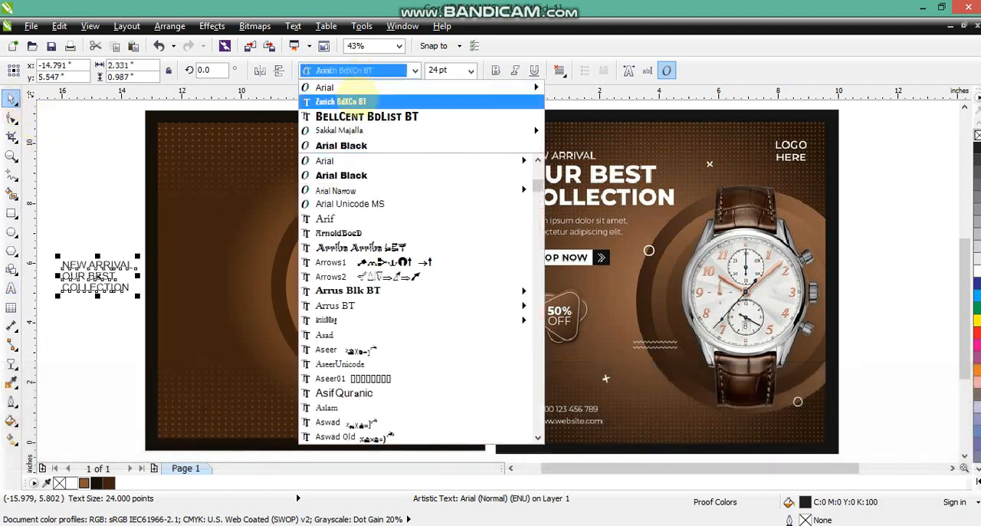
left_click(341, 146)
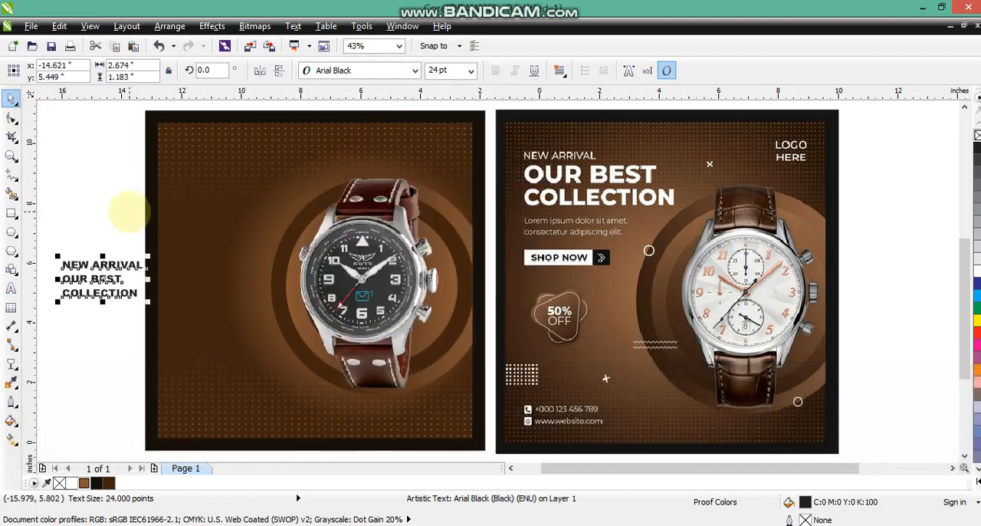
key("Escape")
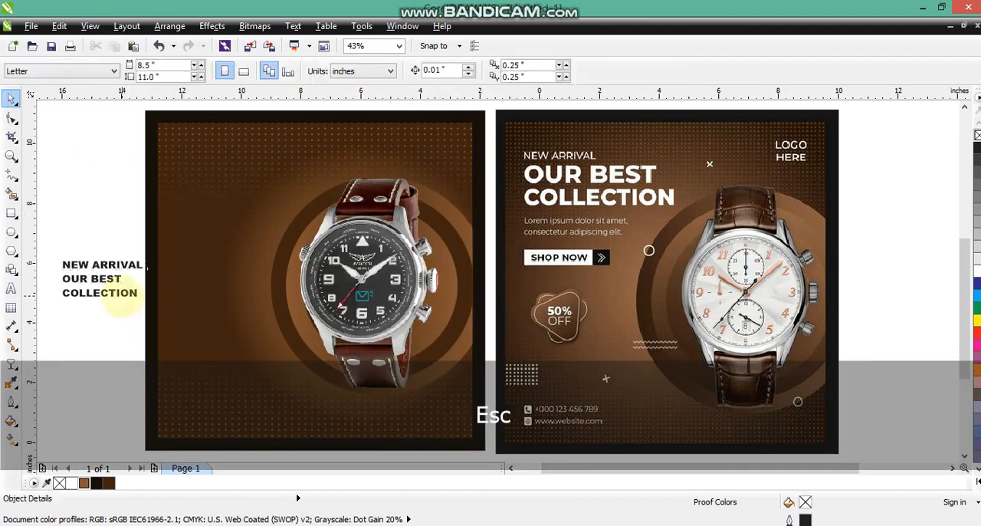
Separate "OUR BEST" and "COLLECTION" from "NEW ARRIVAL", place them in the poster's upper left, and enlarge them to about 54.5 pt
left_click_drag(111, 287, 235, 325)
left_click(132, 299, "shift")
left_click_drag(178, 310, 307, 174)
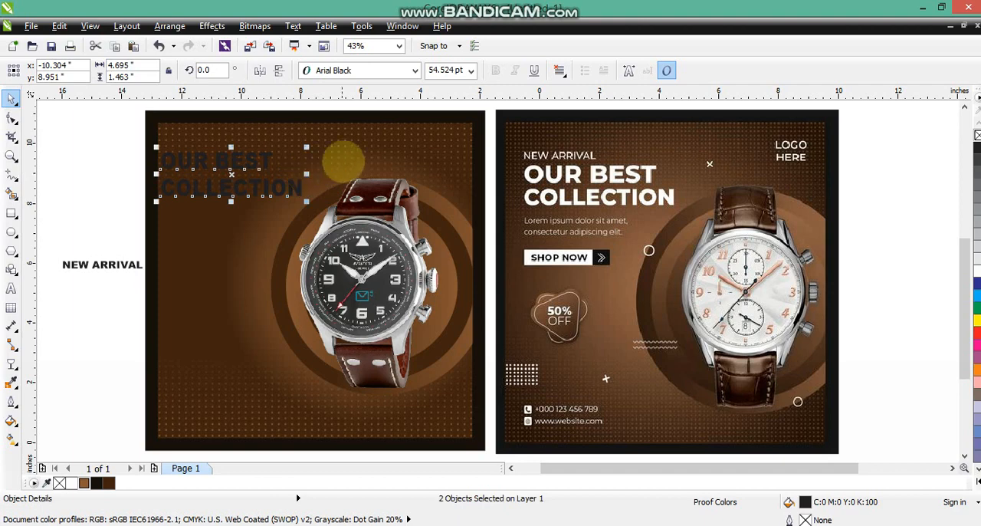
Reduce "OUR BEST" and "COLLECTION" to about 51.3 pt in the poster's upper left and fill them white
left_click_drag(238, 199, 243, 208)
left_click_drag(312, 211, 305, 211)
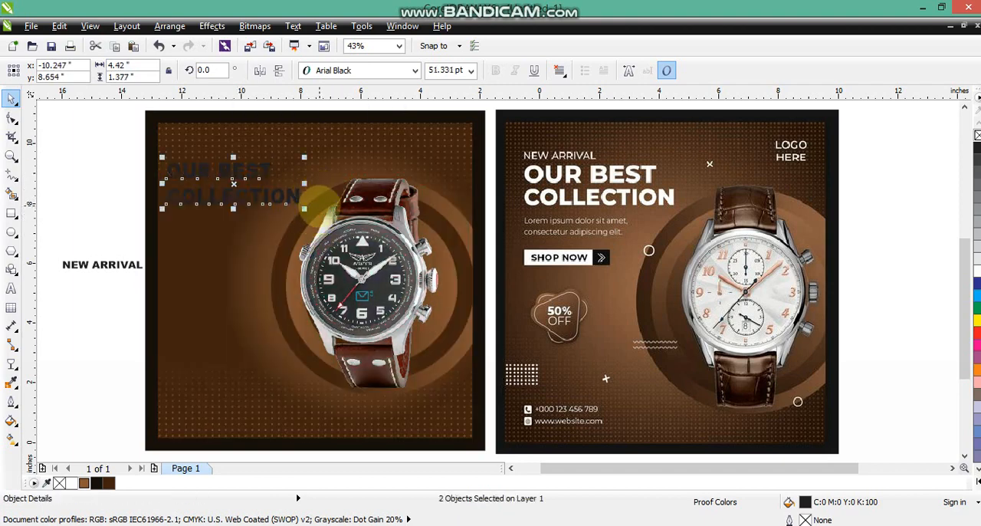
left_click(72, 483)
Place "NEW ARRIVAL" just above "OUR BEST", change its font to Arial Bold and fill it white
left_click_drag(102, 265, 210, 148)
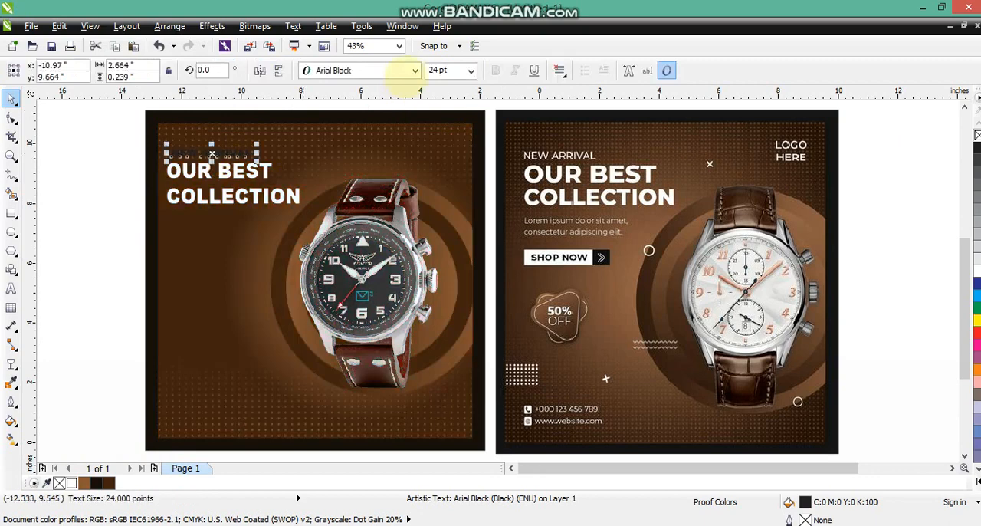
left_click(406, 70)
mouse_move(521, 100)
left_click(563, 130)
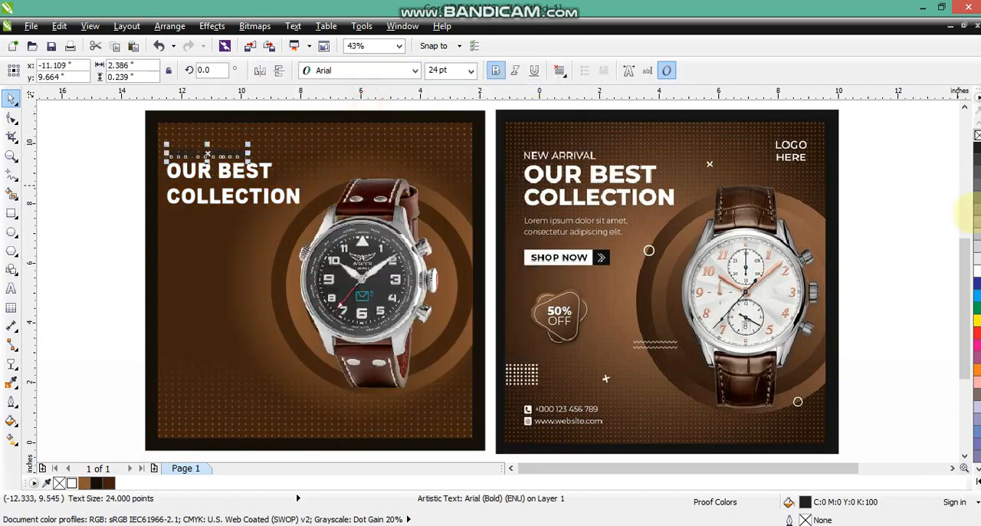
left_click(977, 272)
Nudge "COLLECTION" up to tighten the gap below "OUR BEST"
left_click_drag(92, 130, 281, 201)
left_click_drag(118, 183, 326, 215)
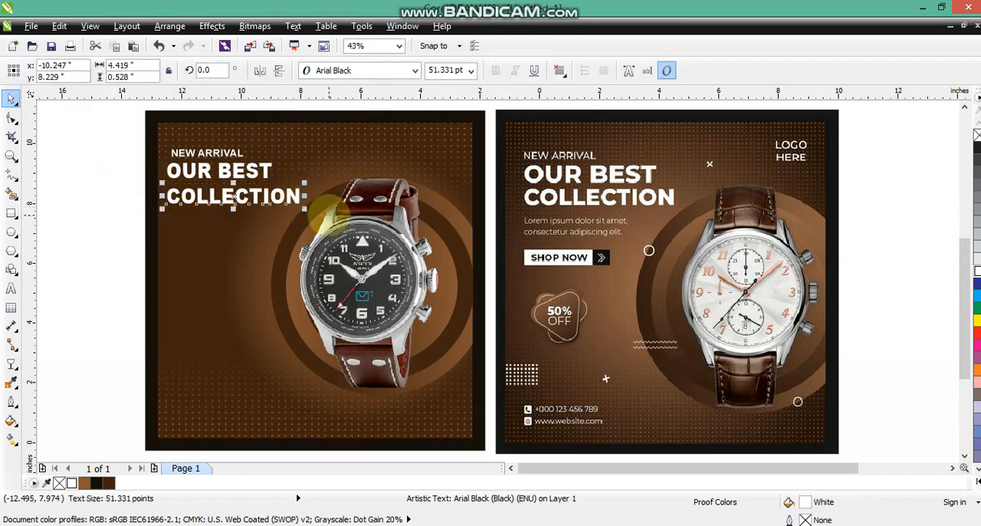
key("Up")
Left-align the three heading lines and nudge them slightly up as a block
key("Up")
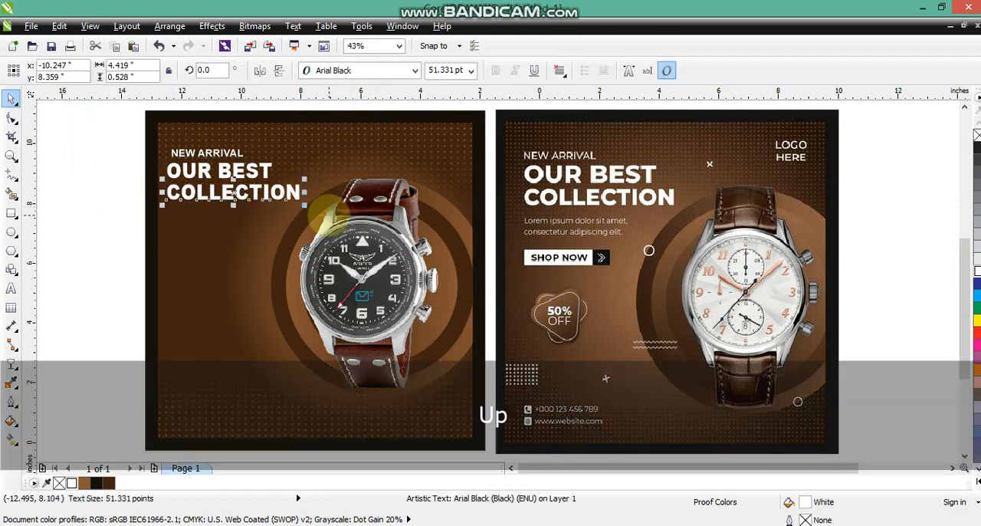
left_click_drag(90, 132, 359, 217)
key("Right")
key("Up")
key("Up")
key("Up")
key("Left")
key("Left")
key("Left")
key("Left")
key("Left")
key("Left")
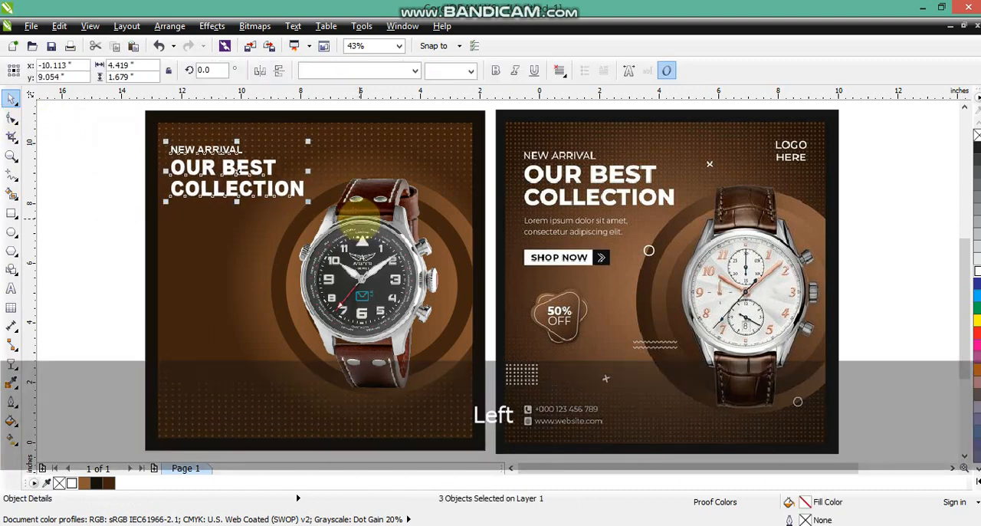
key("Right")
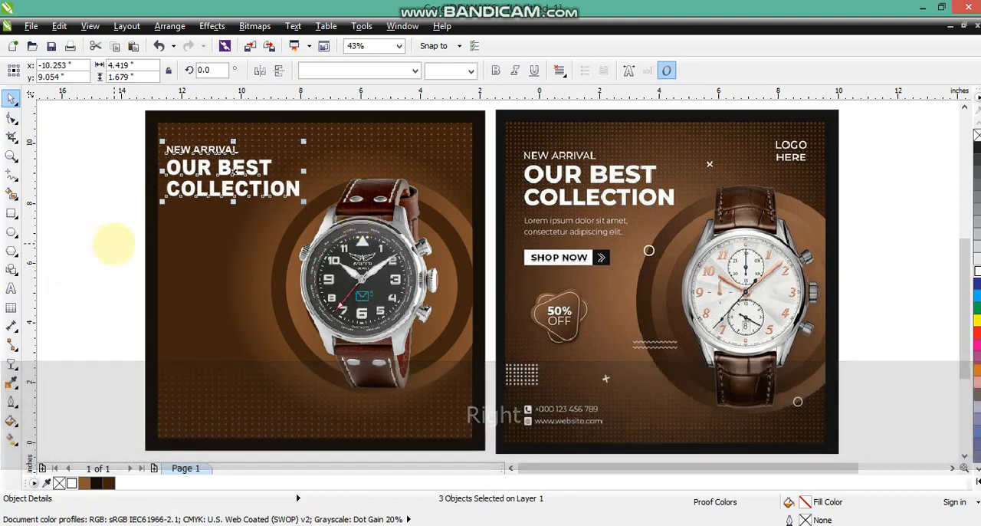
left_click(98, 241)
Draw a rectangle about 3.26 by 0.68 inches below the heading and fill it white
left_click(12, 213)
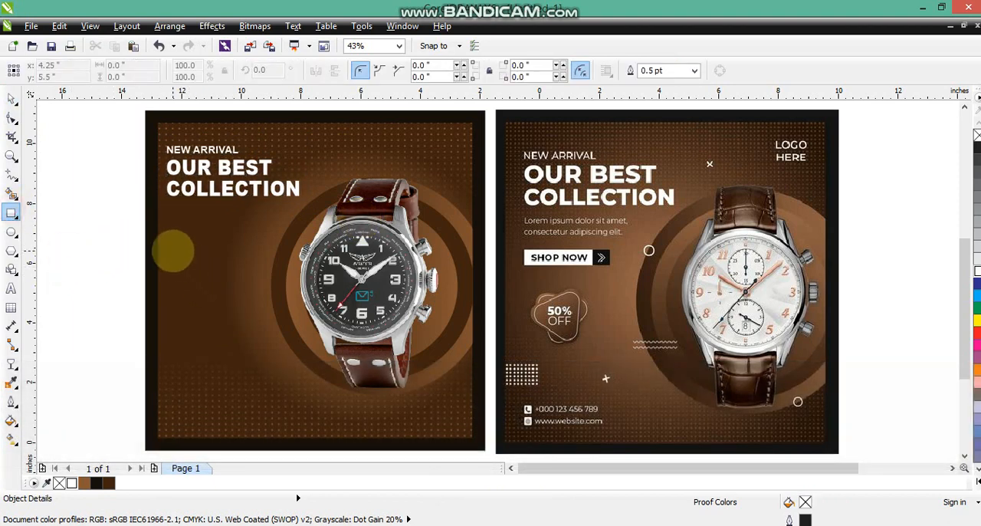
left_click_drag(170, 250, 267, 270)
left_click(12, 98)
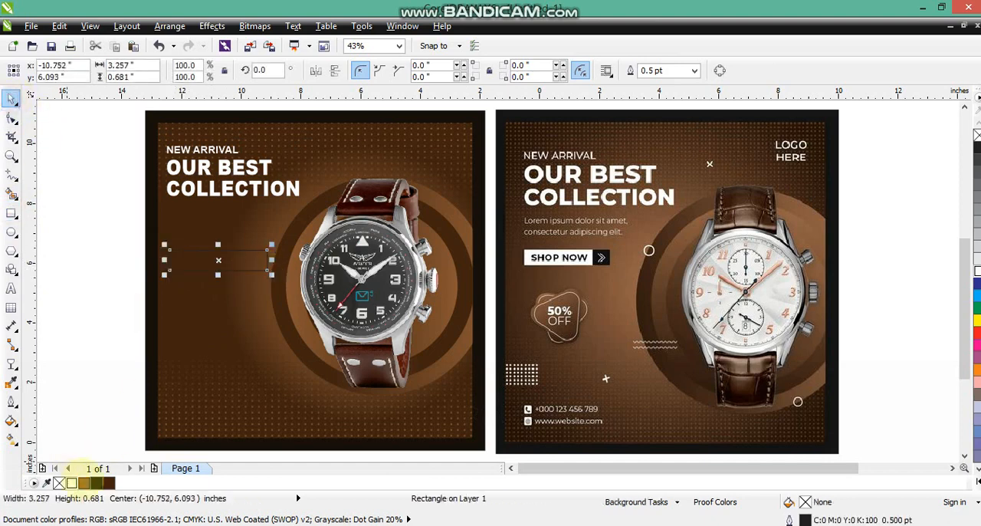
left_click(71, 483)
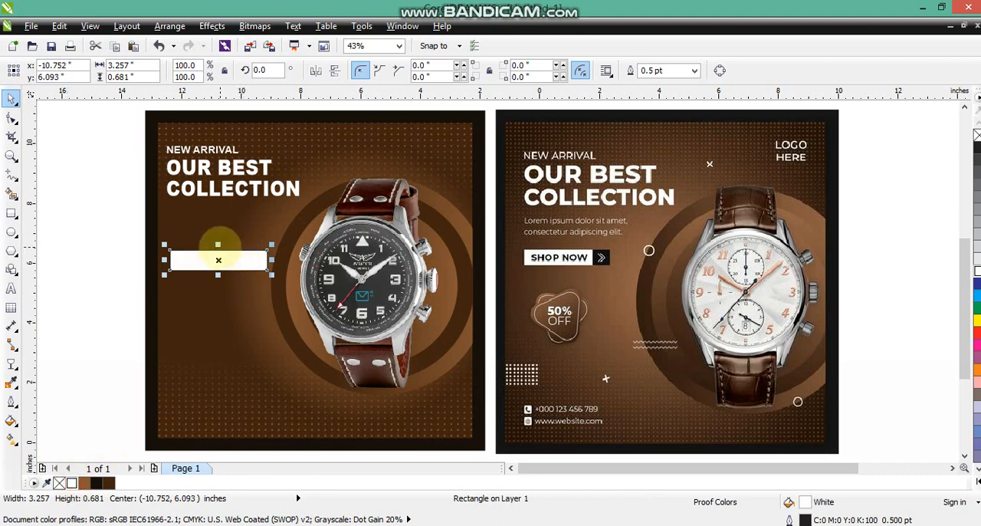
Slim the white bar to about 0.61 inches high and duplicate it as a near-black block about 0.68 inches wide at its right end
left_click_drag(219, 250, 241, 262)
key("KP_Add")
left_click(96, 483)
Remove the outlines from both button rectangles and extend the white bar's left edge to line up with the heading
left_click_drag(120, 228, 285, 294)
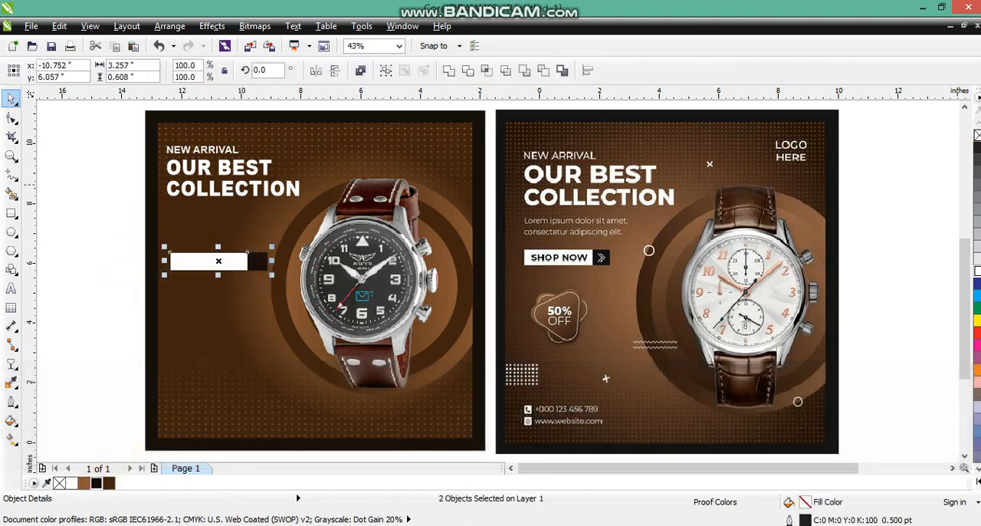
right_click(978, 135)
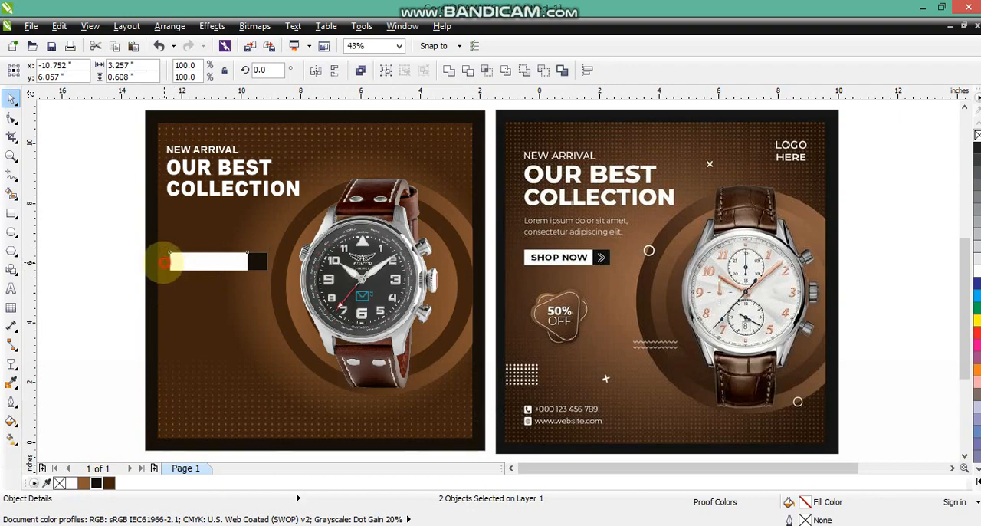
left_click(114, 268)
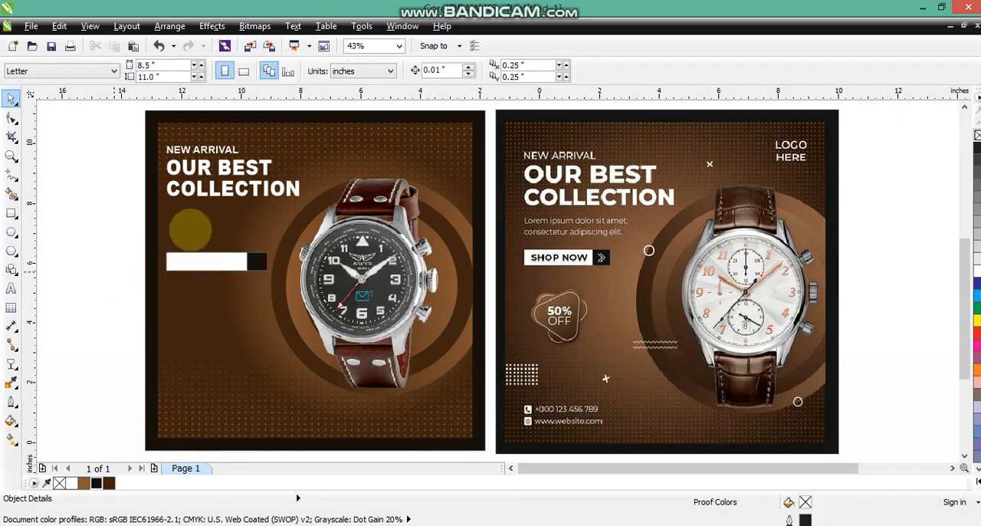
Copy "NEW ARRIVAL" below the heading, retype it as "lorem ipsum dolor sit amet." / "consecteurs adispiasd felkre", and reduce it to about 20.8 pt
left_click_drag(201, 149, 206, 210)
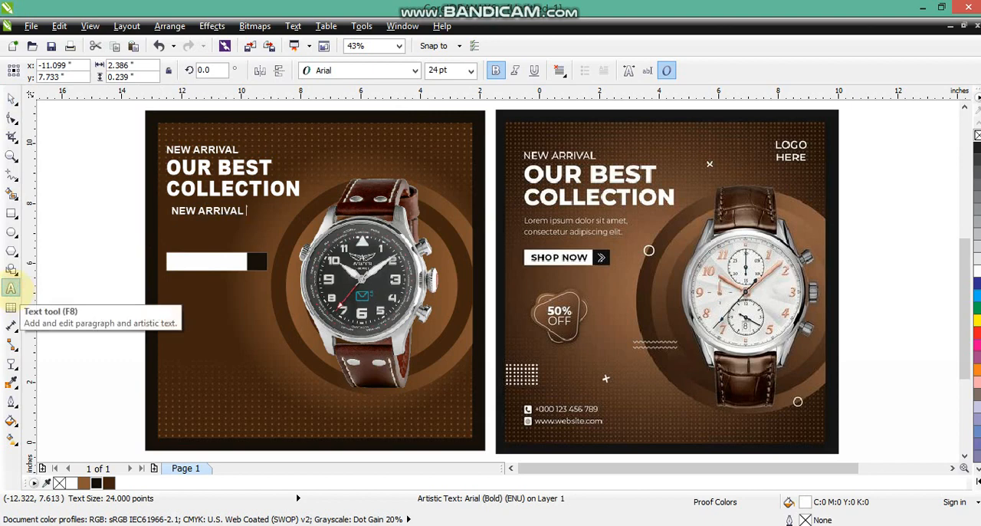
key("shift+Home")
key("Caps_Lock")
type("lo")
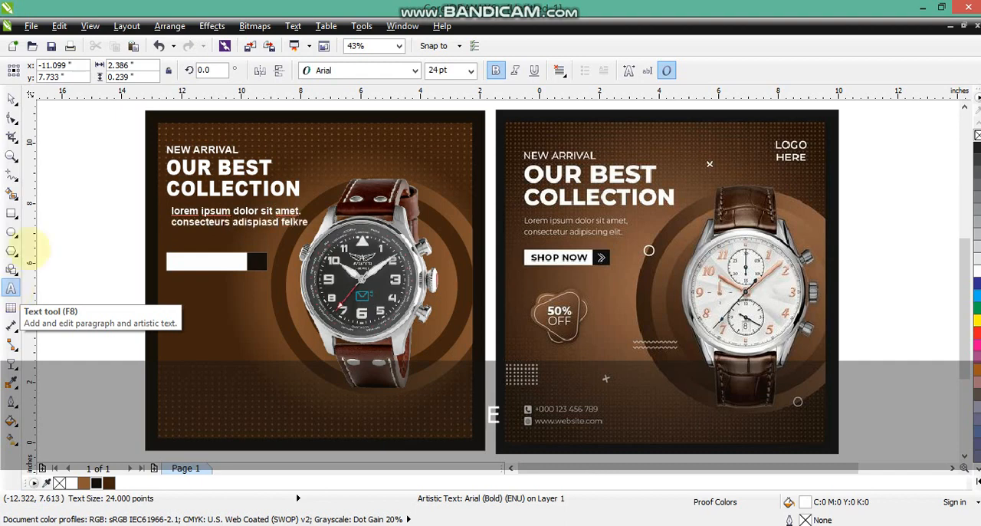
left_click(13, 96)
left_click_drag(328, 220, 297, 234)
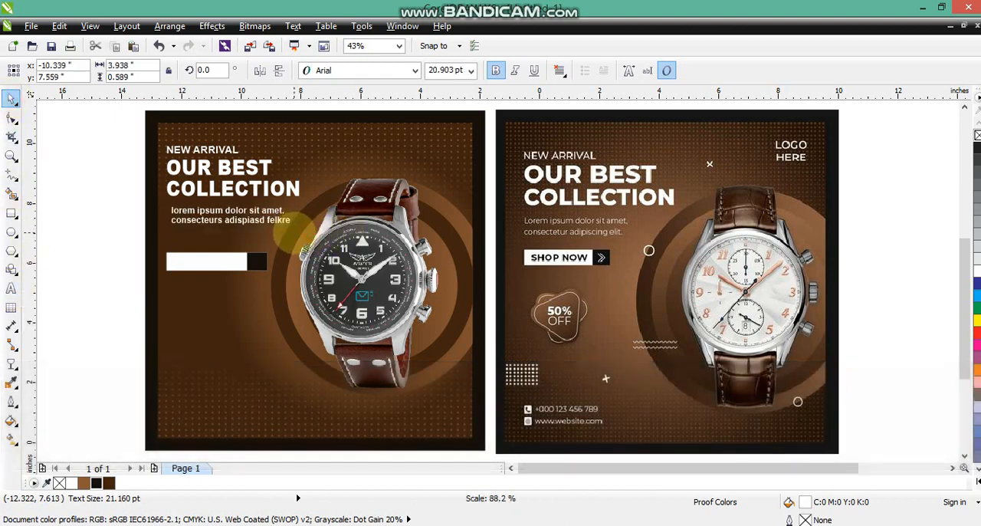
Copy the body text onto the white bar, replace it with "SHOP NOW", and make it near-black at about 26.9 pt
left_click_drag(209, 227, 209, 264)
left_click(11, 287)
key("shift+Home")
key("shift+Up")
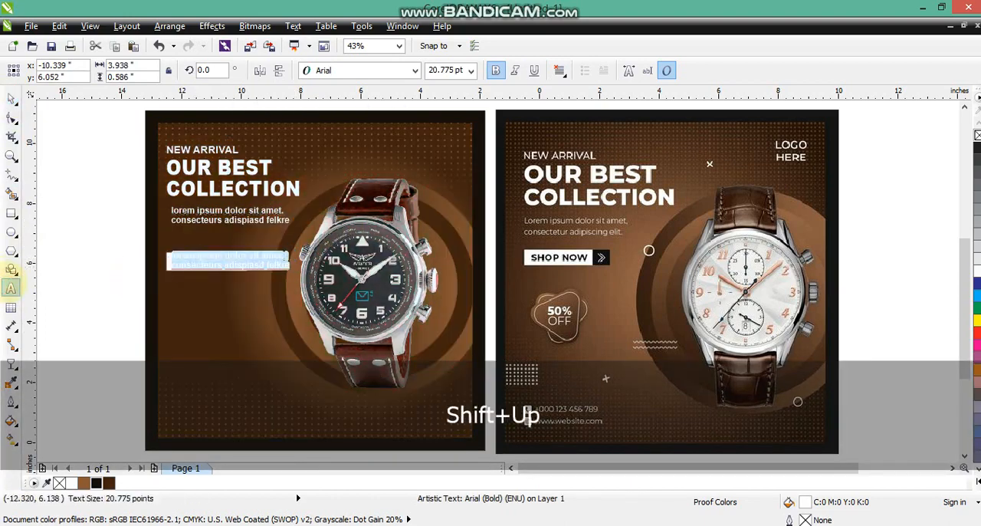
type("S")
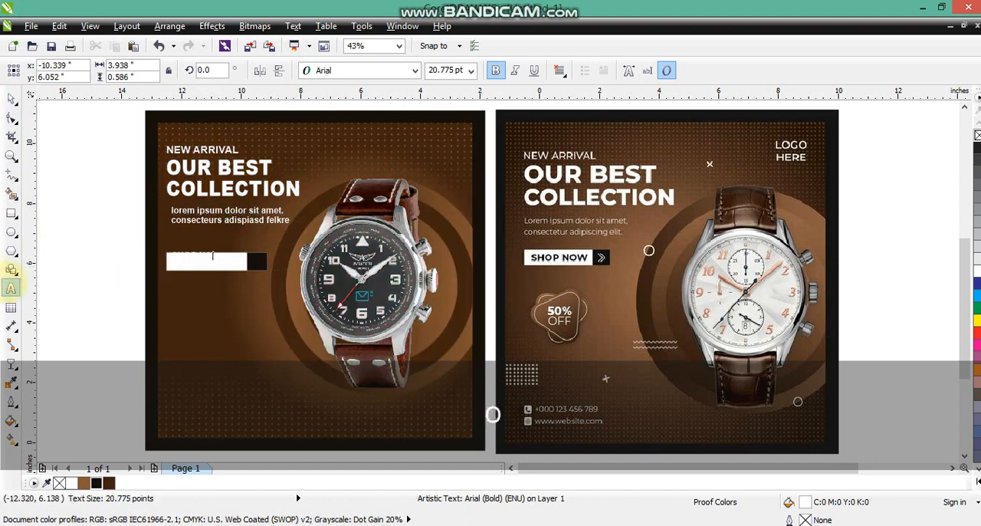
left_click(111, 163)
left_click(11, 99)
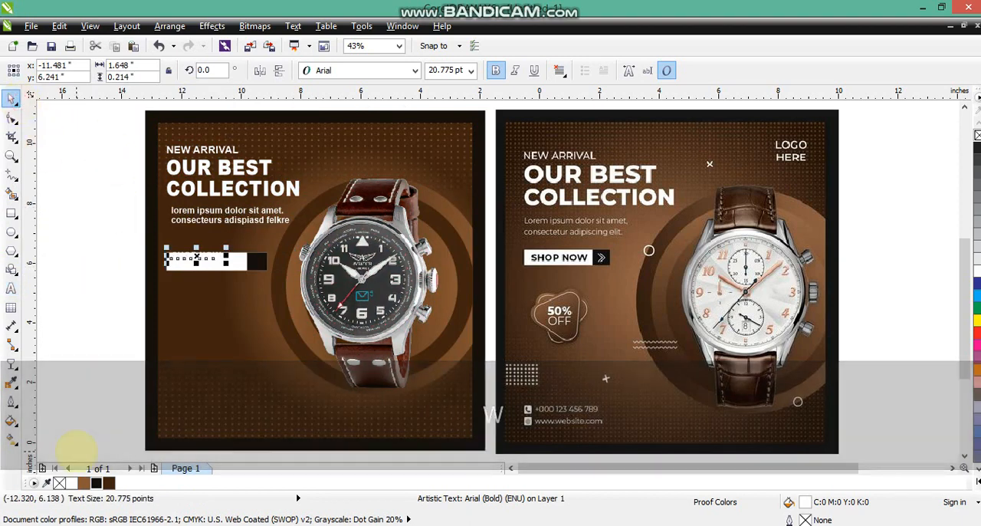
left_click(96, 483)
left_click_drag(216, 255, 320, 284)
Add a white ">" text on the near-black button block and duplicate it slightly to the right to form a double chevron
key("z")
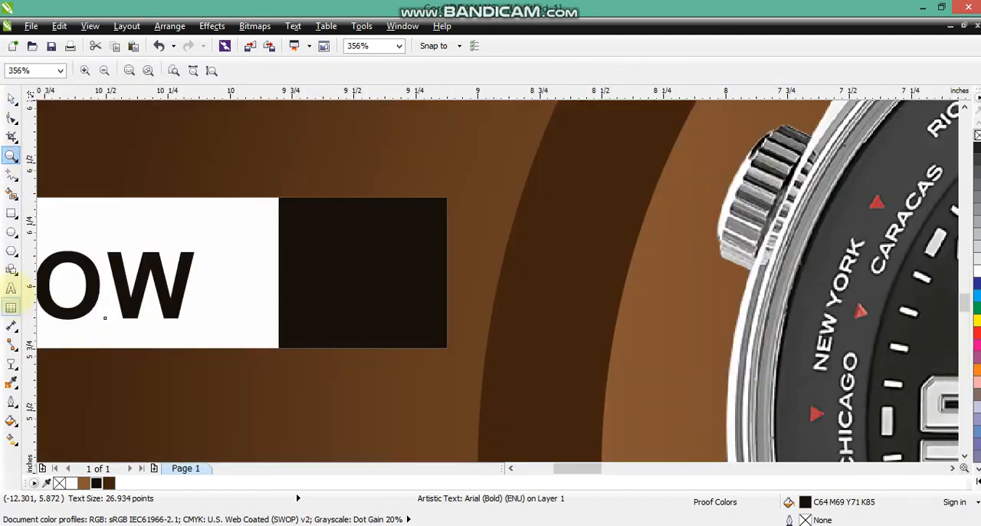
left_click(11, 289)
left_click(193, 173)
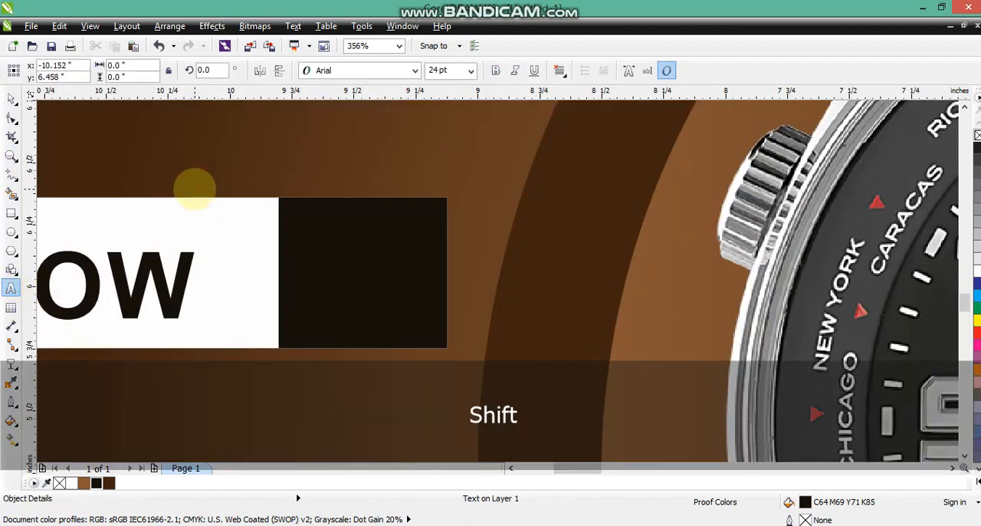
type(">")
left_click_drag(211, 146, 344, 241)
left_click(72, 482)
right_click(369, 272)
left_click(329, 257, "shift")
left_click_drag(366, 273, 376, 273)
left_click(433, 210)
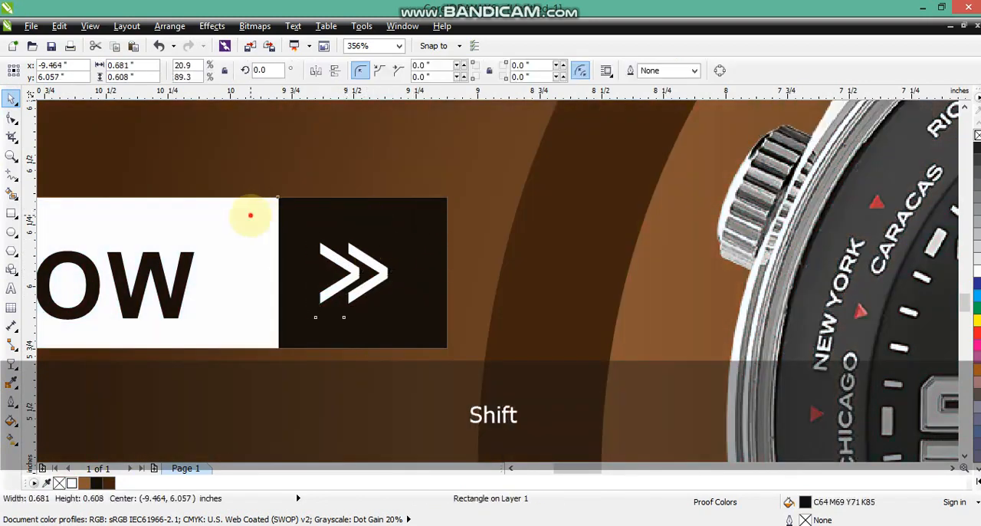
left_click(252, 215, "shift")
key("F3")
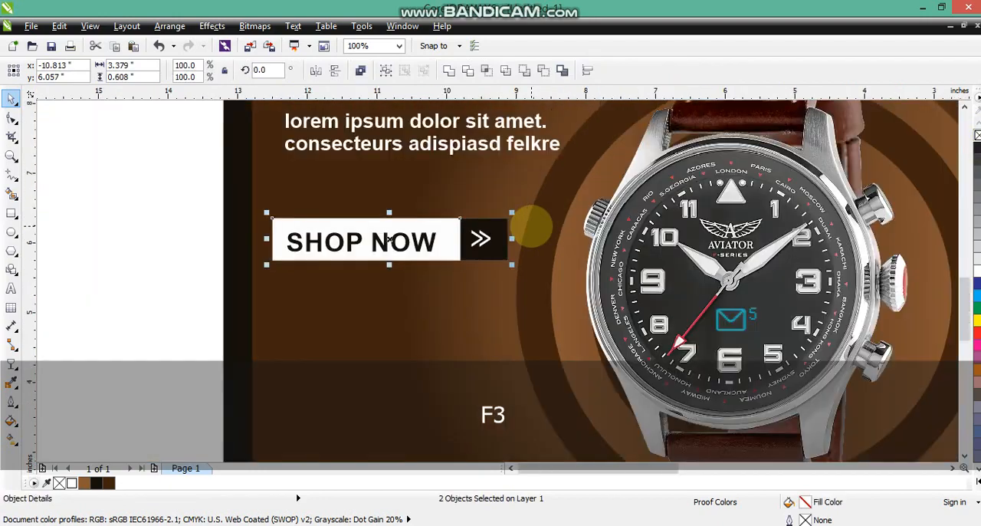
key("F3")
left_click_drag(873, 350, 383, 105)
key("shift+F2")
key("Escape")
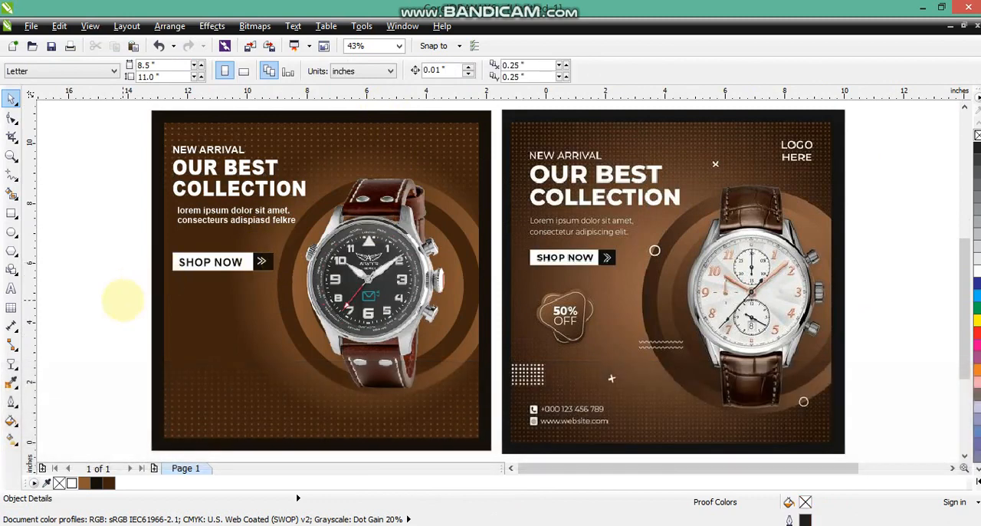
left_click(307, 524)
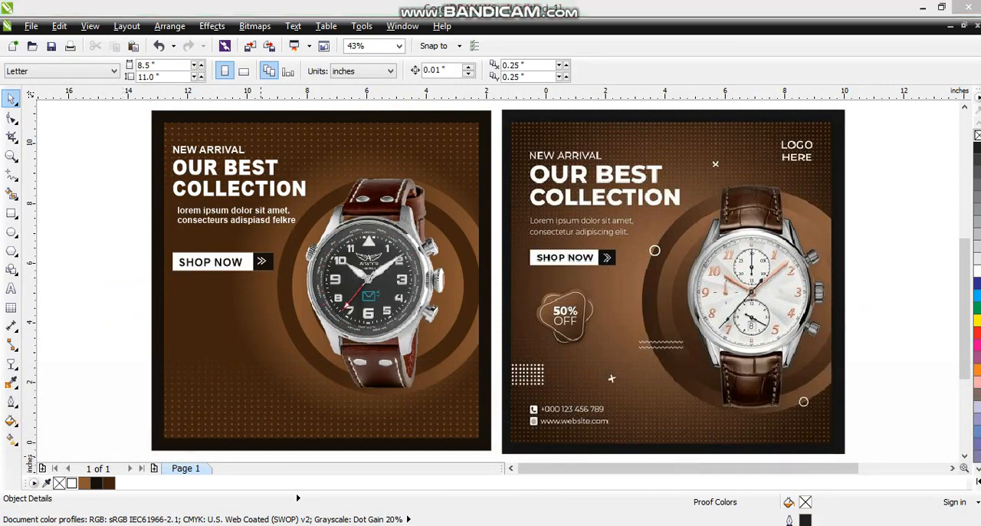